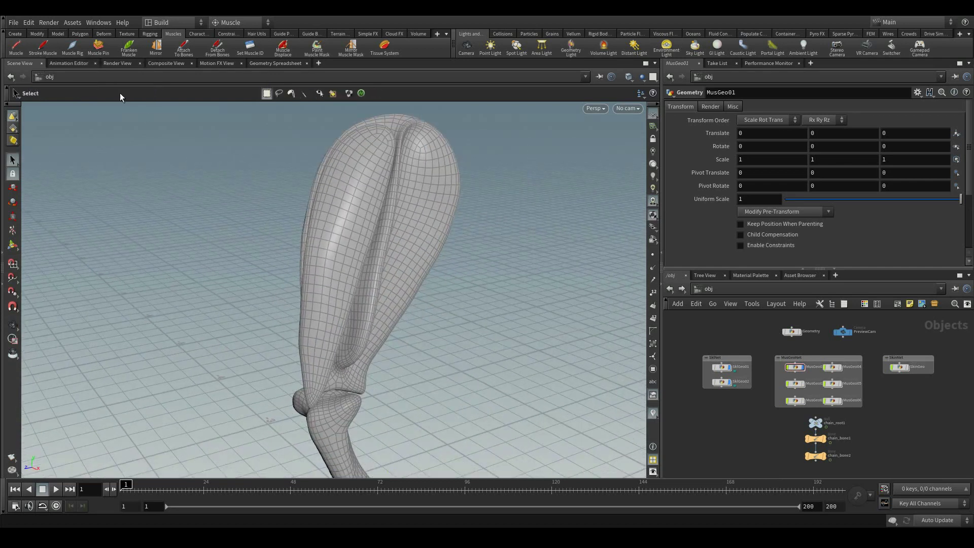
- Activate the Muscle Rig tool from the Muscles shelf
{"action": "left_click", "coordinate": [69, 53]}
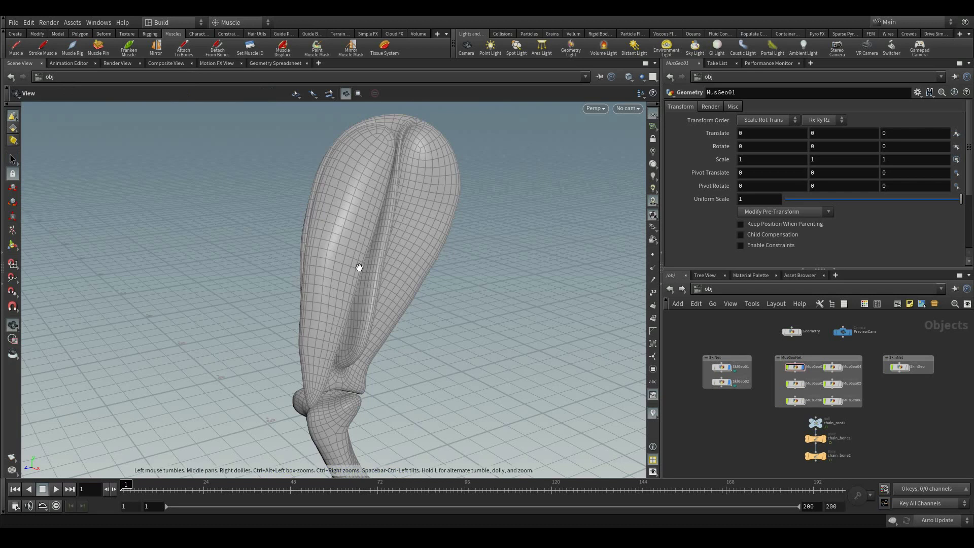
{"action": "left_click", "coordinate": [71, 52]}
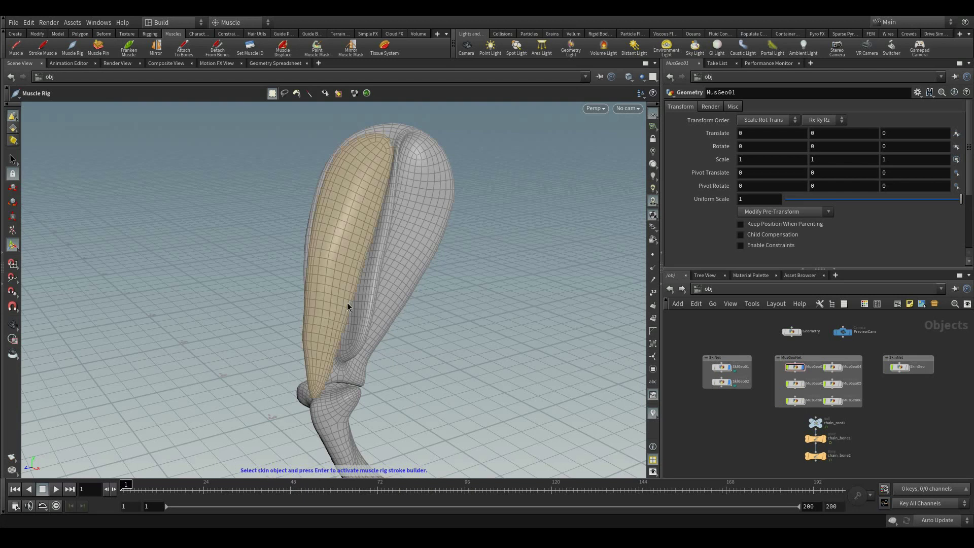
- Accept the front leg muscle as the skin object and frame it from the side
{"action": "left_click", "coordinate": [322, 272]}
{"action": "right_click", "coordinate": [212, 225]}
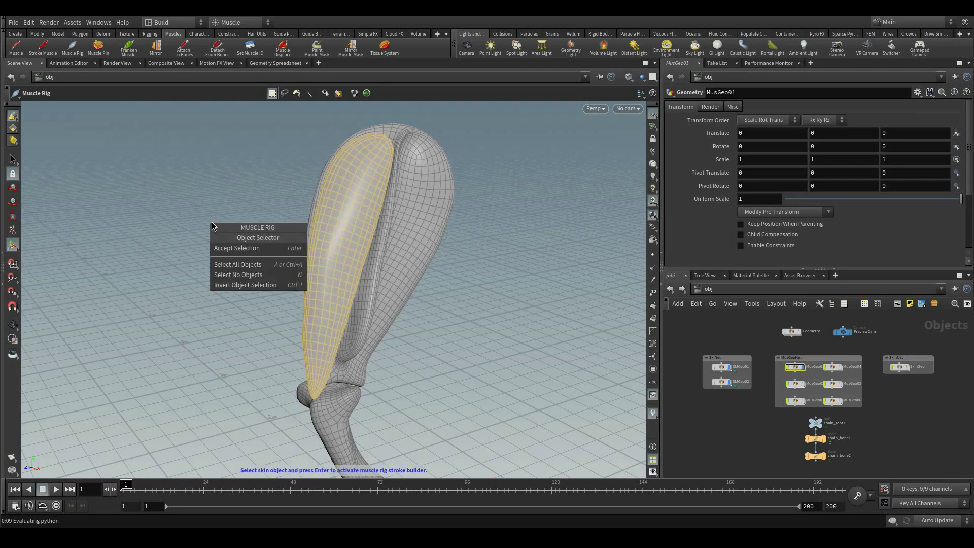
{"action": "left_click", "coordinate": [229, 248]}
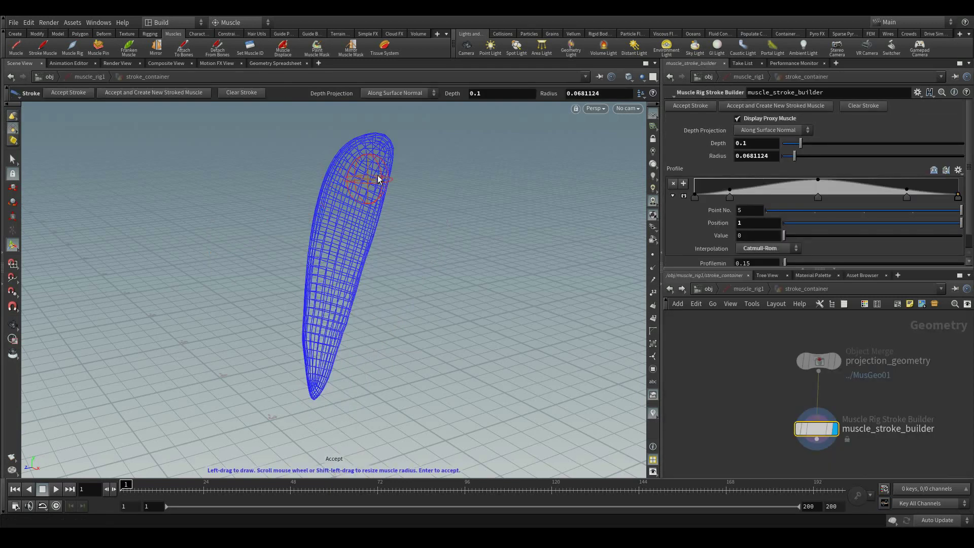
{"action": "key", "text": "Escape"}
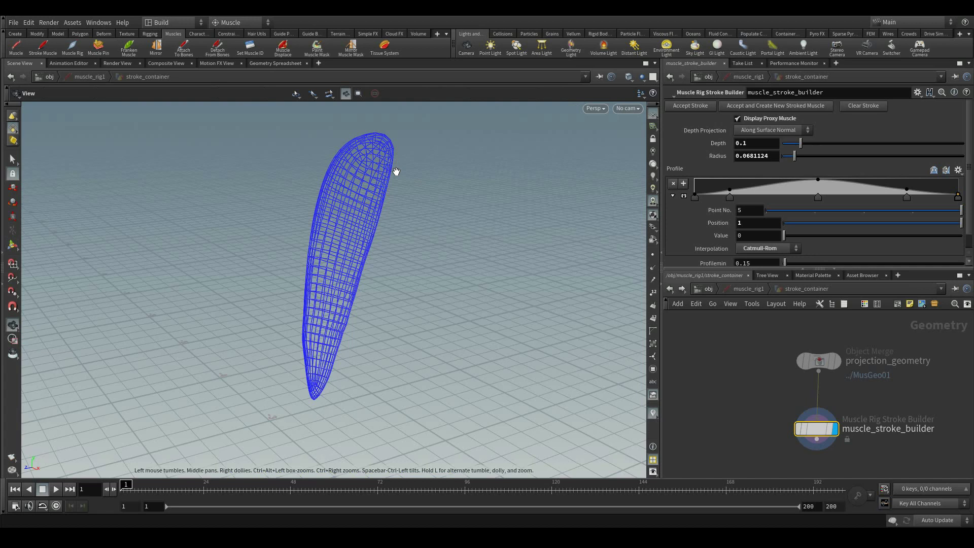
{"action": "key", "text": "space+4"}
{"action": "key", "text": "space+h"}
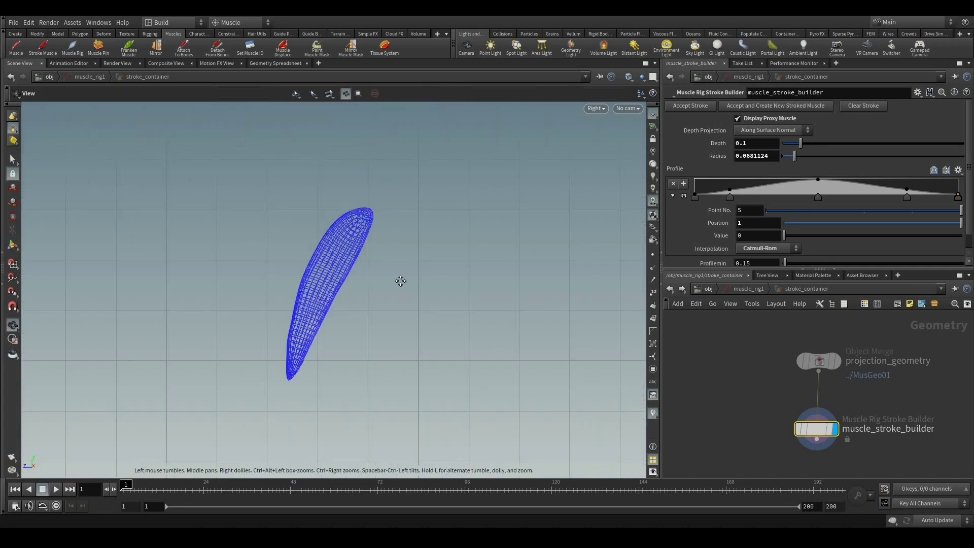
{"action": "scroll", "coordinate": [400, 280], "scroll_direction": "up", "scroll_amount": 1}
{"action": "scroll", "coordinate": [406, 256], "scroll_direction": "up", "scroll_amount": 2}
{"action": "key", "text": "Return"}
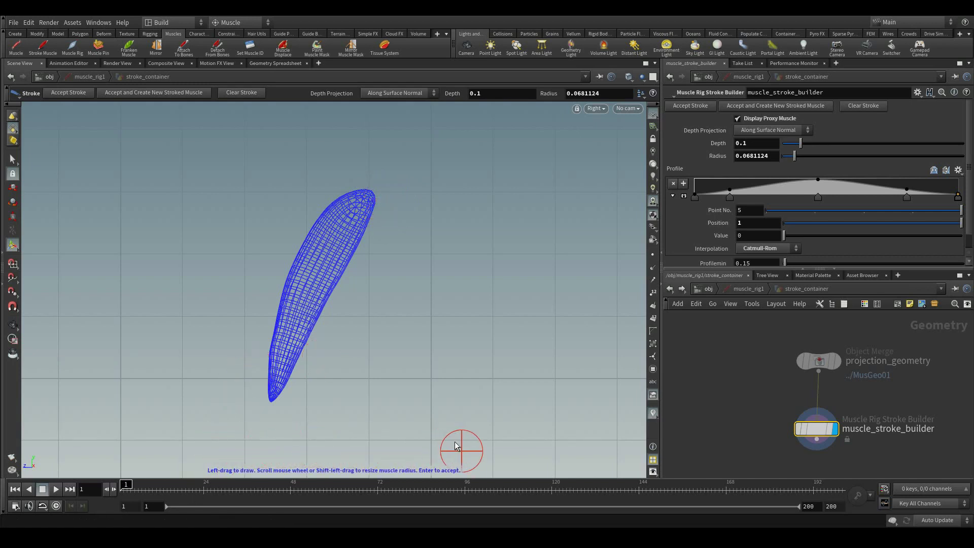
- Draw a stroke down the front muscle, redrawing it to reach the muscle's top
{"action": "mouse_move", "coordinate": [396, 246]}
{"action": "left_mouse_down", "text": "alt"}
{"action": "mouse_move", "coordinate": [446, 218]}
{"action": "mouse_move", "coordinate": [398, 217]}
{"action": "left_mouse_up", "text": "alt"}
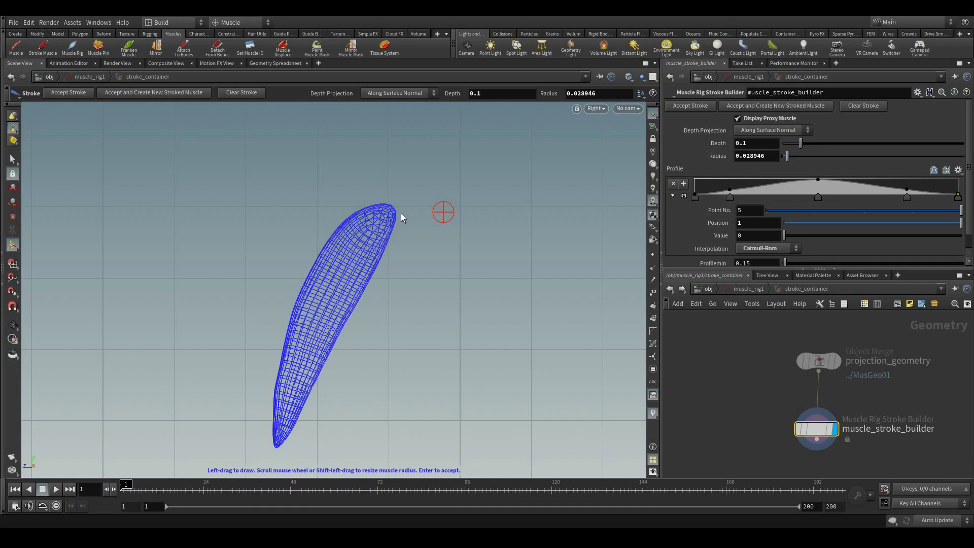
{"action": "left_click_drag", "start_coordinate": [382, 218], "coordinate": [284, 426]}
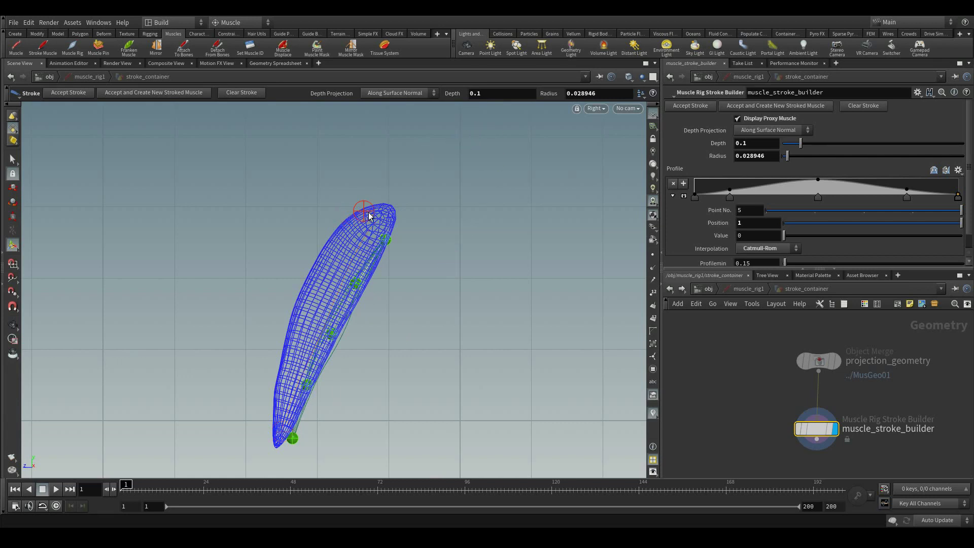
{"action": "left_click_drag", "start_coordinate": [362, 206], "coordinate": [433, 145]}
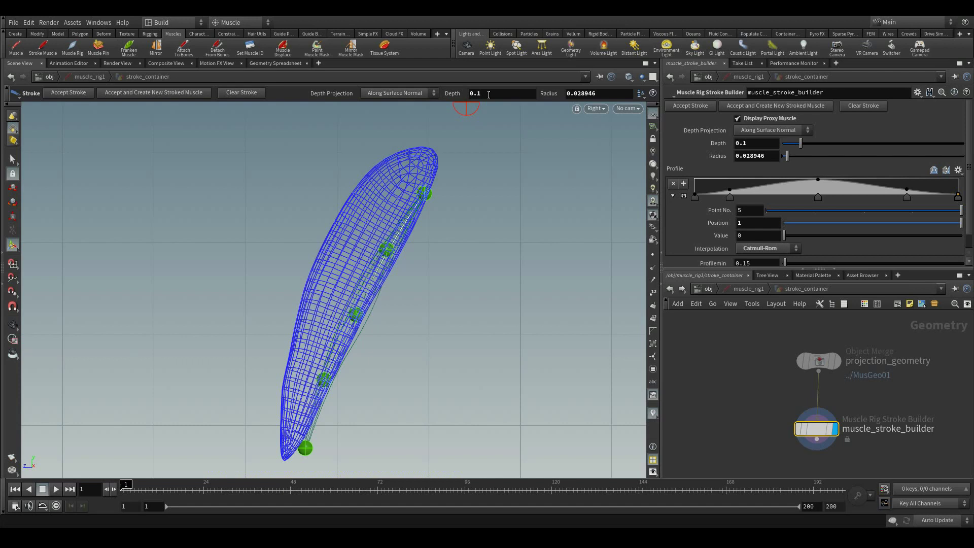
- Lower the stroke Depth to 0.02 and accept it to build muscle_rig1
{"action": "mouse_move", "coordinate": [483, 224]}
{"action": "left_mouse_down"}
{"action": "mouse_move", "coordinate": [372, 216]}
{"action": "mouse_move", "coordinate": [499, 202]}
{"action": "left_mouse_up"}
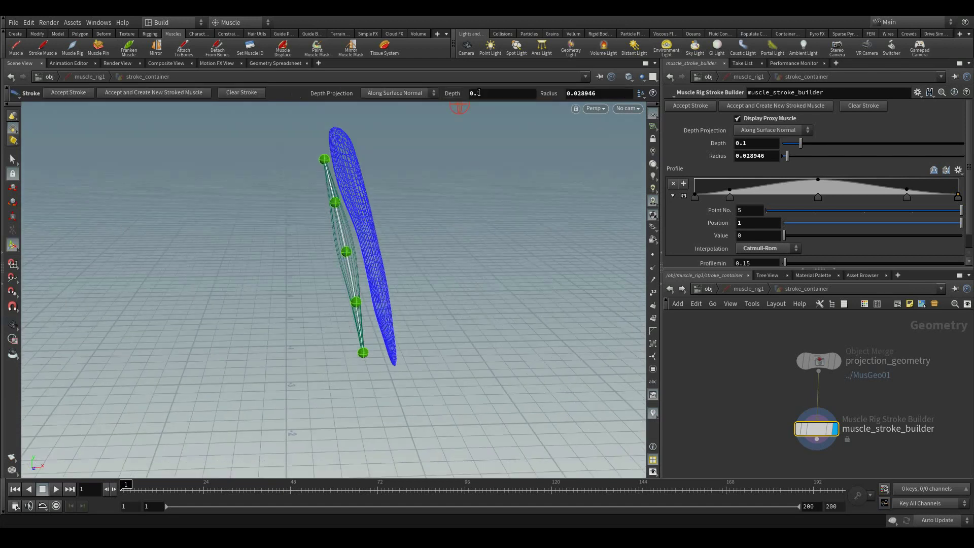
{"action": "mouse_move", "coordinate": [477, 94]}
{"action": "middle_mouse_down"}
{"action": "mouse_move", "coordinate": [488, 115]}
{"action": "mouse_move", "coordinate": [438, 114]}
{"action": "middle_mouse_up"}
{"action": "type", "text": "0.02"}
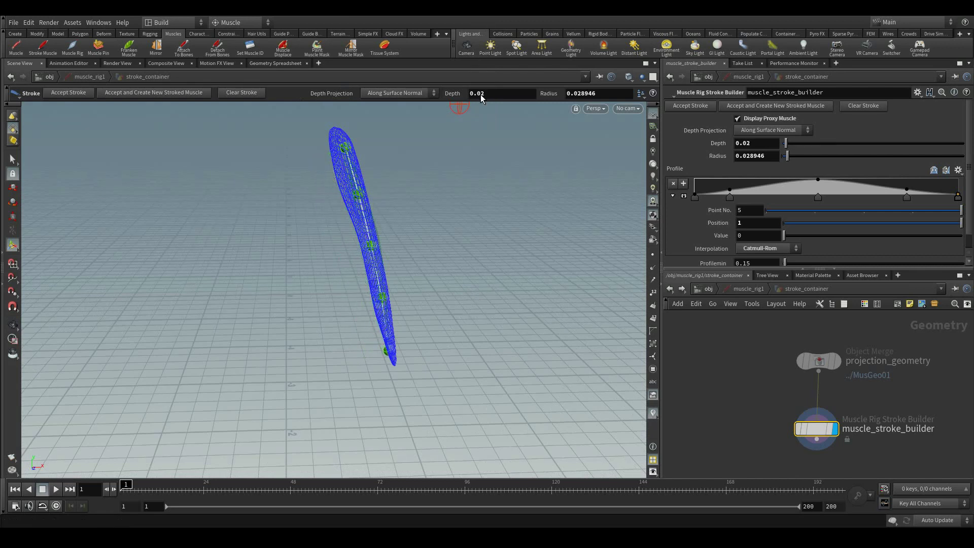
{"action": "key", "text": "Escape"}
{"action": "mouse_move", "coordinate": [459, 182]}
{"action": "left_mouse_down"}
{"action": "mouse_move", "coordinate": [231, 178]}
{"action": "mouse_move", "coordinate": [178, 167]}
{"action": "mouse_move", "coordinate": [161, 147]}
{"action": "mouse_move", "coordinate": [348, 165]}
{"action": "mouse_move", "coordinate": [335, 184]}
{"action": "left_mouse_up"}
{"action": "key", "text": "Return"}
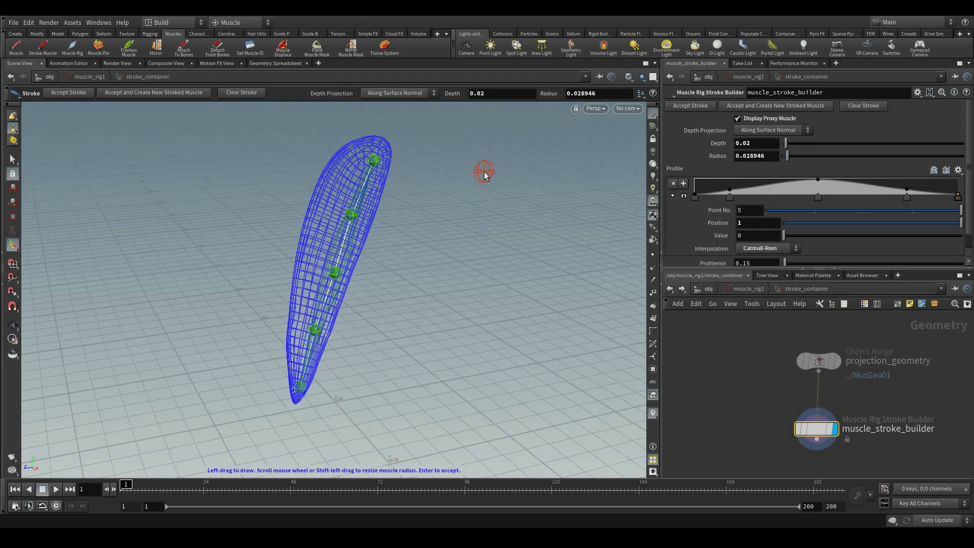
{"action": "key", "text": "Return"}
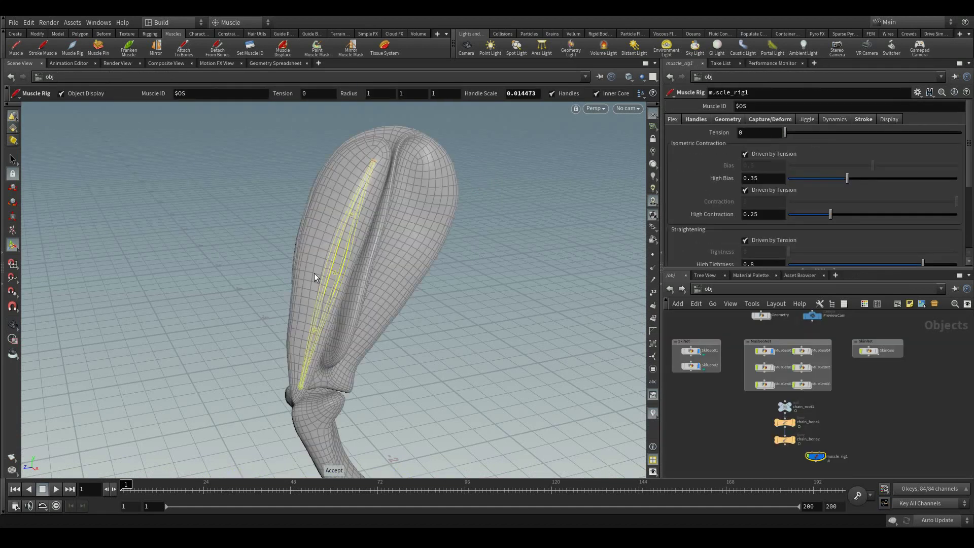
- Hide both SkGeo skeleton nodes to isolate the muscle in a side view
{"action": "mouse_move", "coordinate": [314, 273]}
{"action": "left_mouse_down", "text": "alt"}
{"action": "mouse_move", "coordinate": [402, 233]}
{"action": "mouse_move", "coordinate": [545, 220]}
{"action": "mouse_move", "coordinate": [386, 221]}
{"action": "left_mouse_up", "text": "alt"}
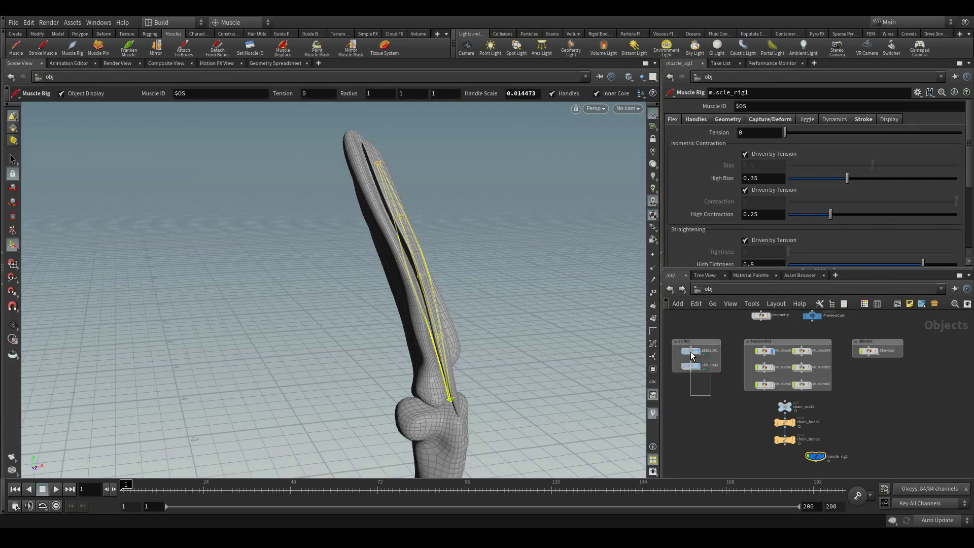
{"action": "left_click_drag", "start_coordinate": [707, 384], "coordinate": [700, 355]}
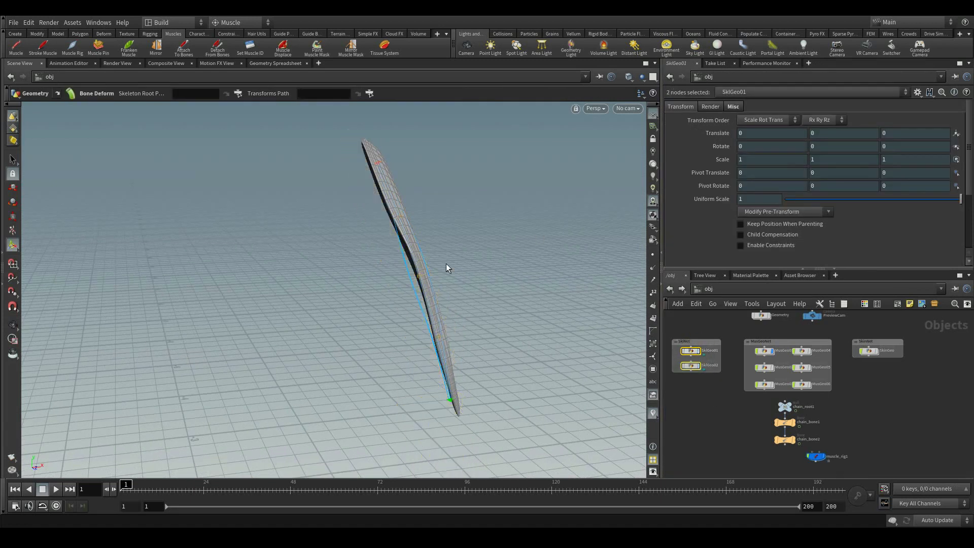
{"action": "key", "text": "Escape"}
{"action": "mouse_move", "coordinate": [446, 264]}
{"action": "left_mouse_down"}
{"action": "mouse_move", "coordinate": [417, 229]}
{"action": "mouse_move", "coordinate": [294, 233]}
{"action": "left_mouse_up"}
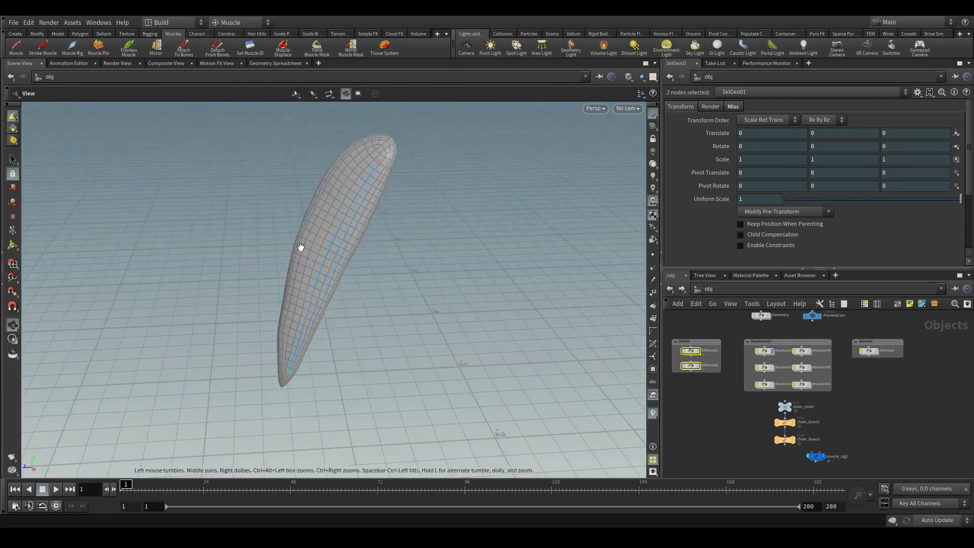
{"action": "key", "text": "space+4"}
{"action": "key", "text": "Escape"}
{"action": "key", "text": "w"}
{"action": "scroll", "coordinate": [485, 302], "scroll_direction": "up", "scroll_amount": 5}
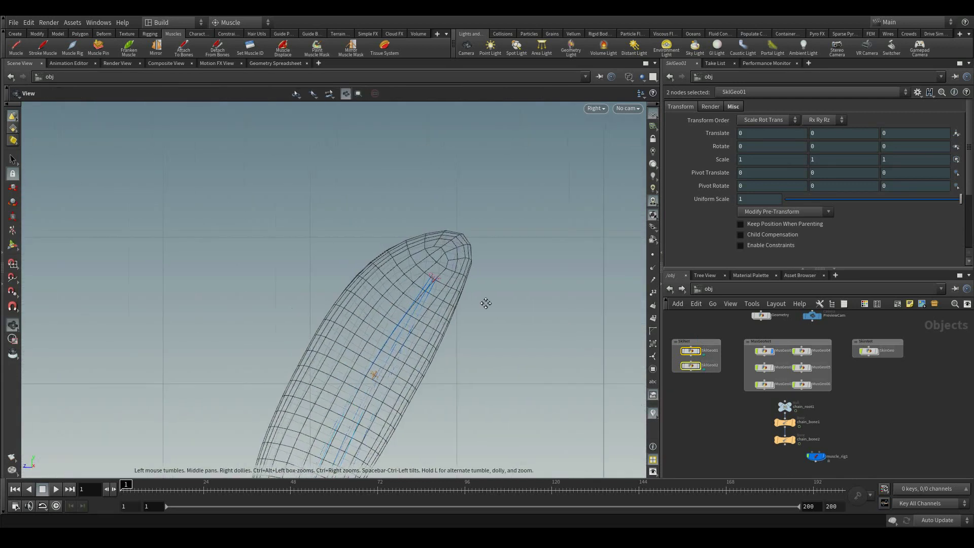
- Select muscle_rig1, show its handles, and drag the tip handle in the side view
{"action": "left_click", "coordinate": [358, 256]}
{"action": "key", "text": "Escape"}
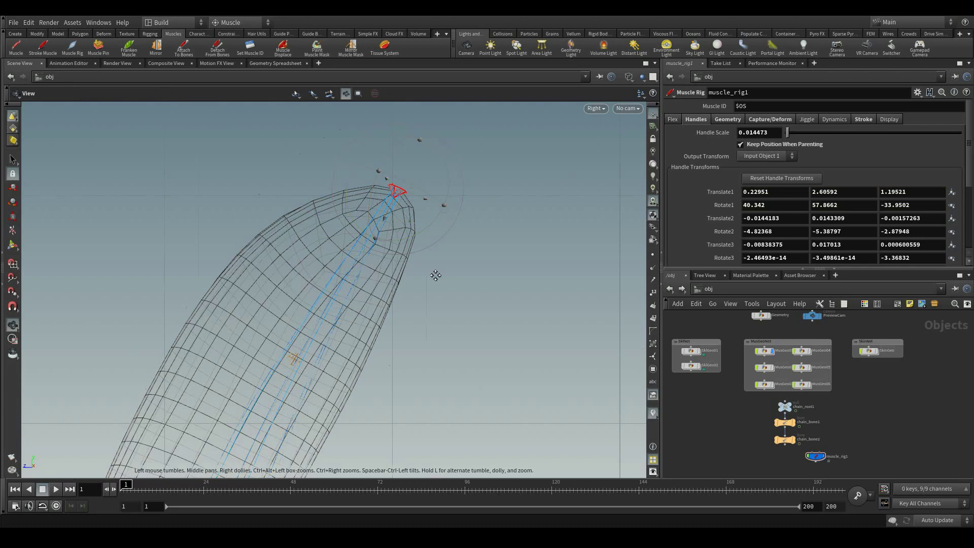
{"action": "mouse_move", "coordinate": [398, 191]}
{"action": "left_mouse_down"}
{"action": "mouse_move", "coordinate": [382, 294]}
{"action": "mouse_move", "coordinate": [452, 213]}
{"action": "mouse_move", "coordinate": [392, 218]}
{"action": "mouse_move", "coordinate": [371, 249]}
{"action": "mouse_move", "coordinate": [442, 326]}
{"action": "left_mouse_up"}
{"action": "key", "text": "Return"}
{"action": "key", "text": "space+1"}
{"action": "key", "text": "space+4"}
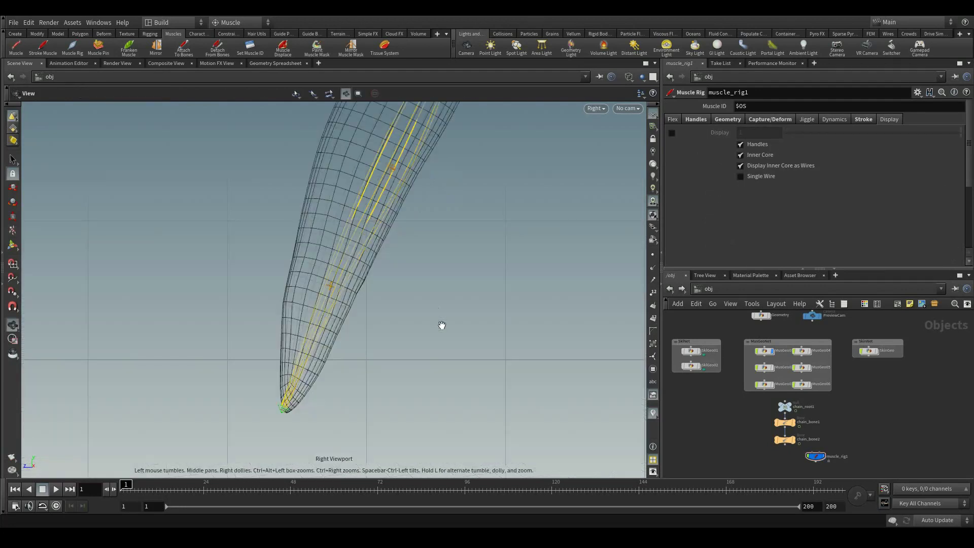
{"action": "scroll", "coordinate": [384, 302], "scroll_direction": "up", "scroll_amount": 3}
{"action": "mouse_move", "coordinate": [384, 303]}
{"action": "left_mouse_down"}
{"action": "mouse_move", "coordinate": [416, 197]}
{"action": "mouse_move", "coordinate": [386, 325]}
{"action": "mouse_move", "coordinate": [434, 331]}
{"action": "left_mouse_up"}
{"action": "key", "text": "space+1"}
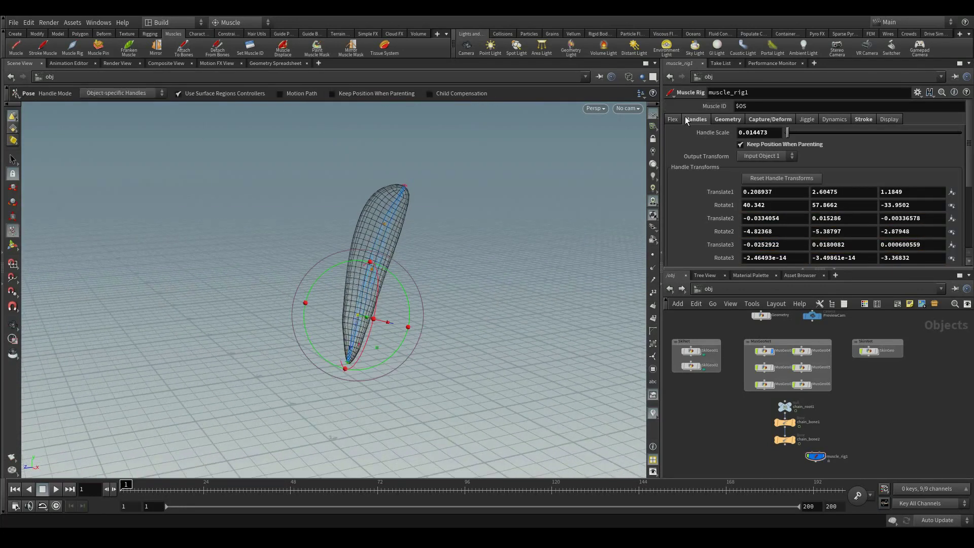
- Review the Flex and Handles tabs, trying a handle move and undoing it
{"action": "left_click", "coordinate": [674, 120]}
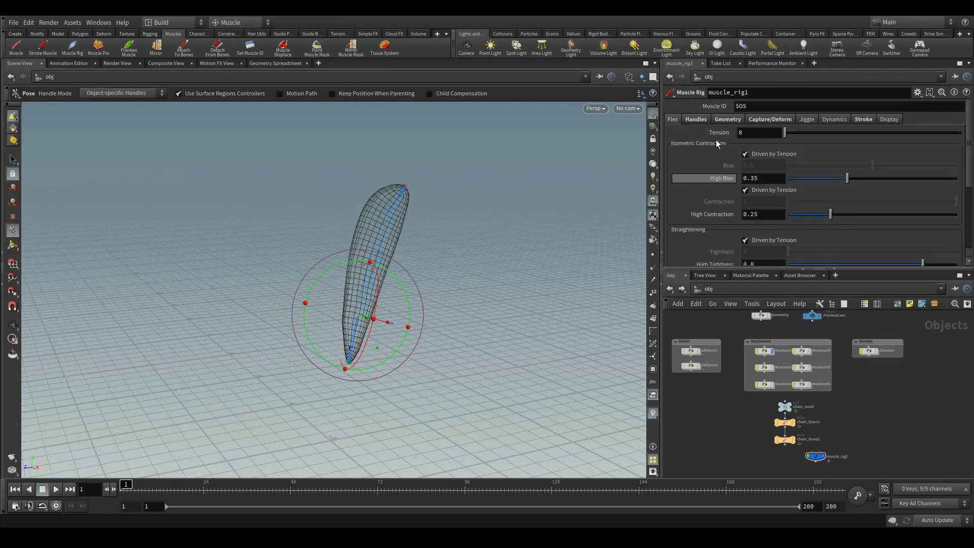
{"action": "left_click", "coordinate": [697, 119]}
{"action": "scroll", "coordinate": [723, 223], "scroll_direction": "down", "scroll_amount": 3}
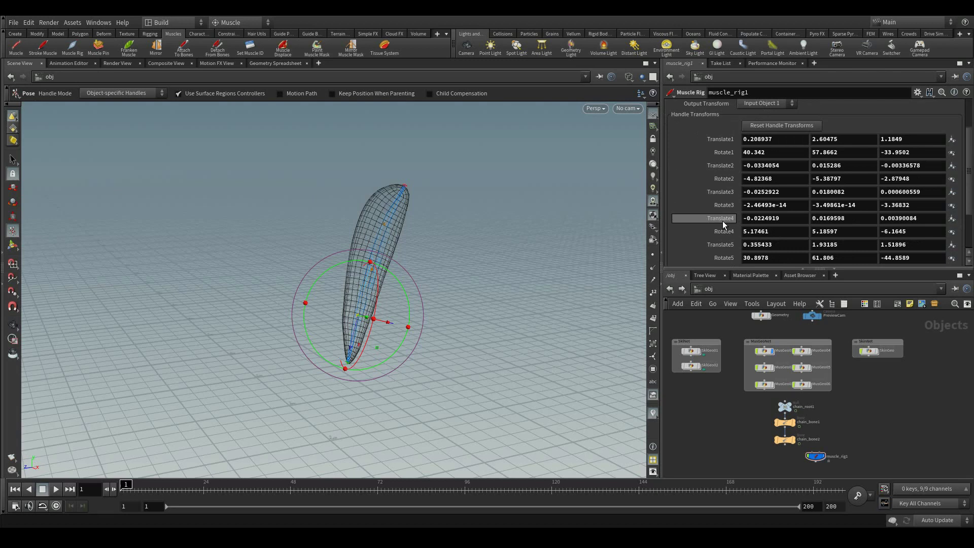
{"action": "left_click_drag", "start_coordinate": [406, 304], "coordinate": [469, 241]}
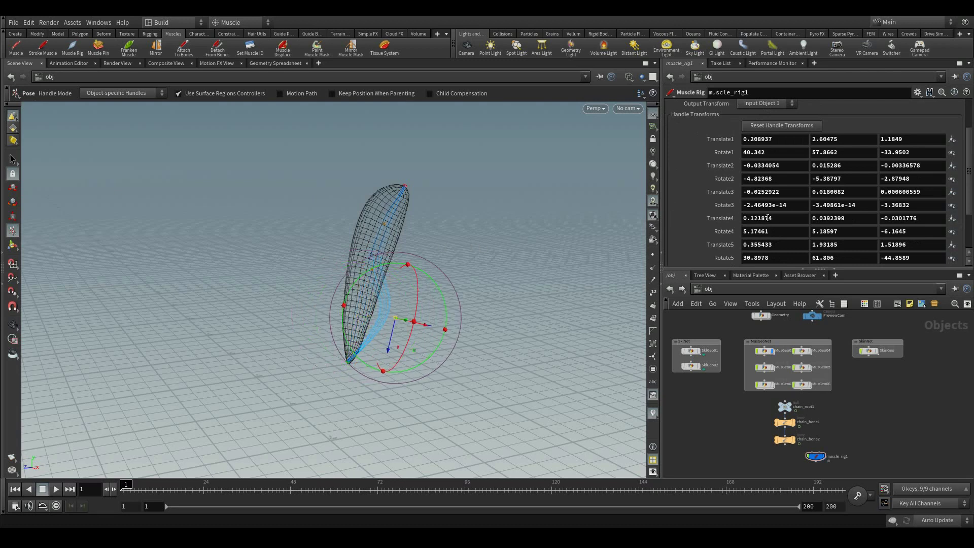
{"action": "key", "text": "ctrl+z"}
{"action": "scroll", "coordinate": [745, 163], "scroll_direction": "up", "scroll_amount": 3}
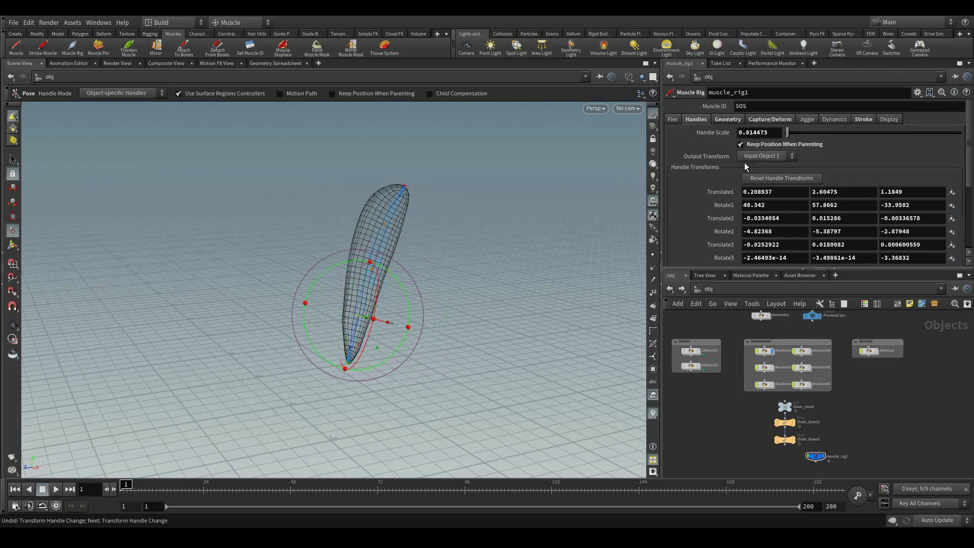
- On the Geometry tab, try removing a Profile point and a two-hump profile, undoing both
{"action": "left_click", "coordinate": [729, 118]}
{"action": "key", "text": "Escape"}
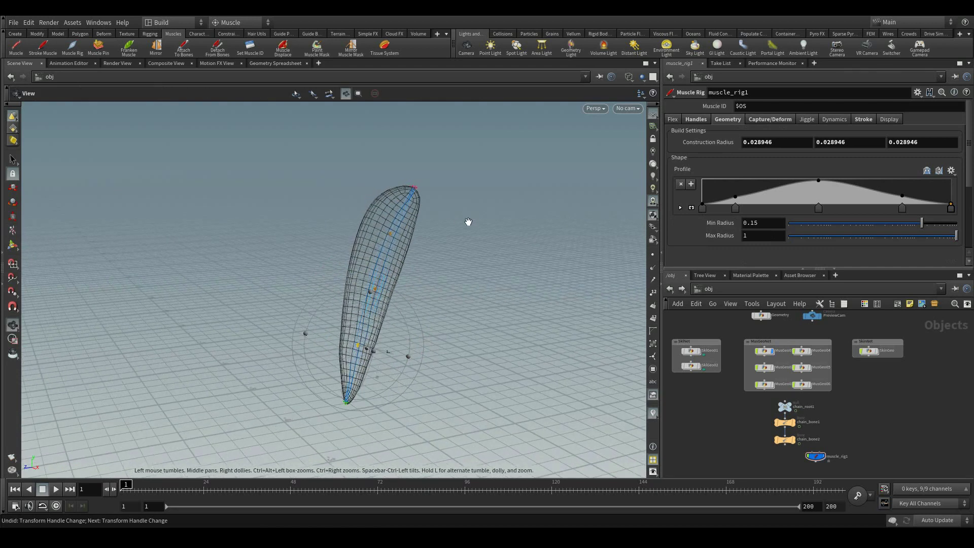
{"action": "key", "text": "Return"}
{"action": "left_click_drag", "start_coordinate": [756, 207], "coordinate": [738, 224]}
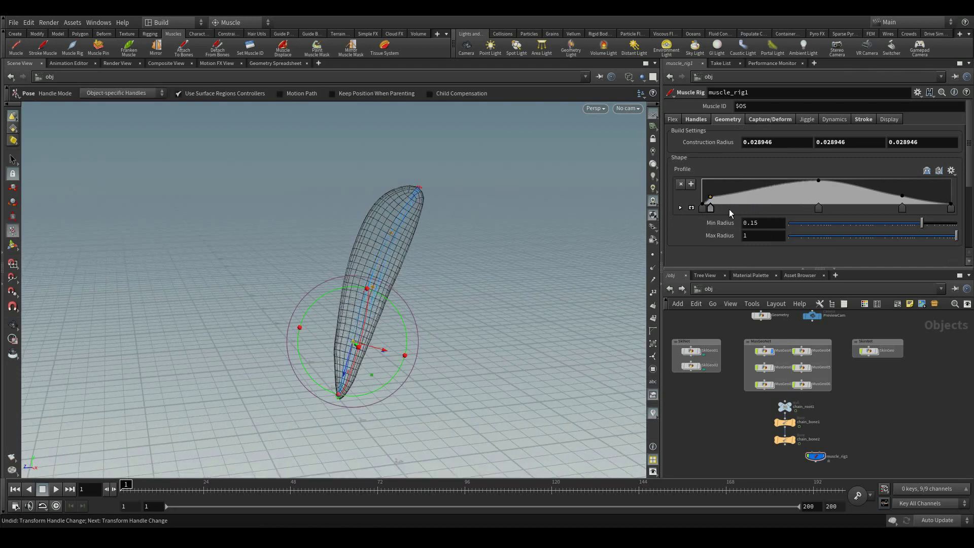
{"action": "key", "text": "ctrl+z"}
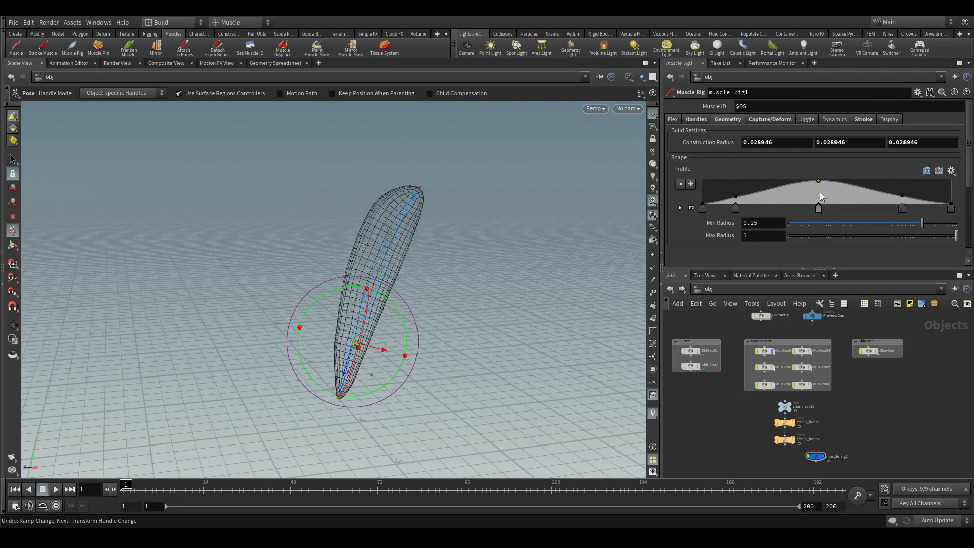
{"action": "left_click_drag", "start_coordinate": [815, 179], "coordinate": [818, 201]}
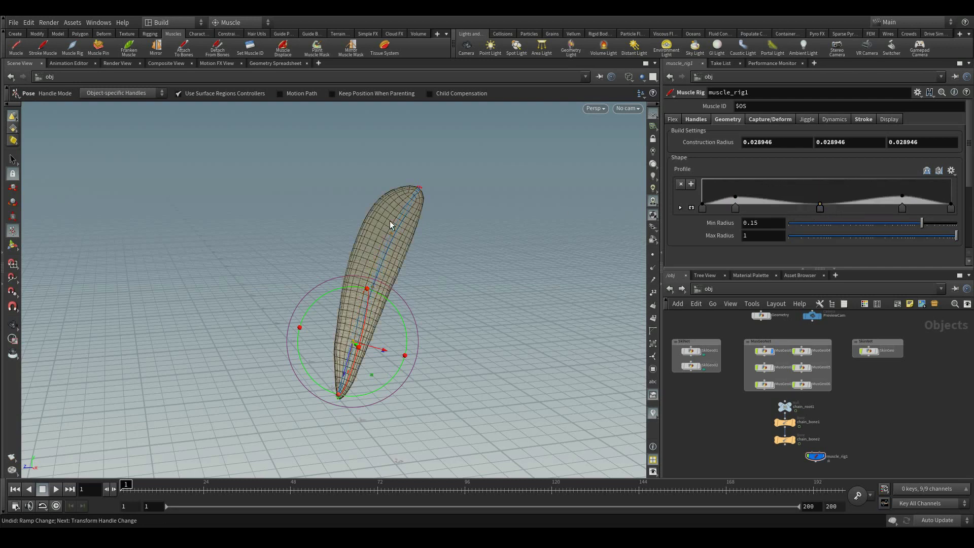
{"action": "key", "text": "ctrl+z"}
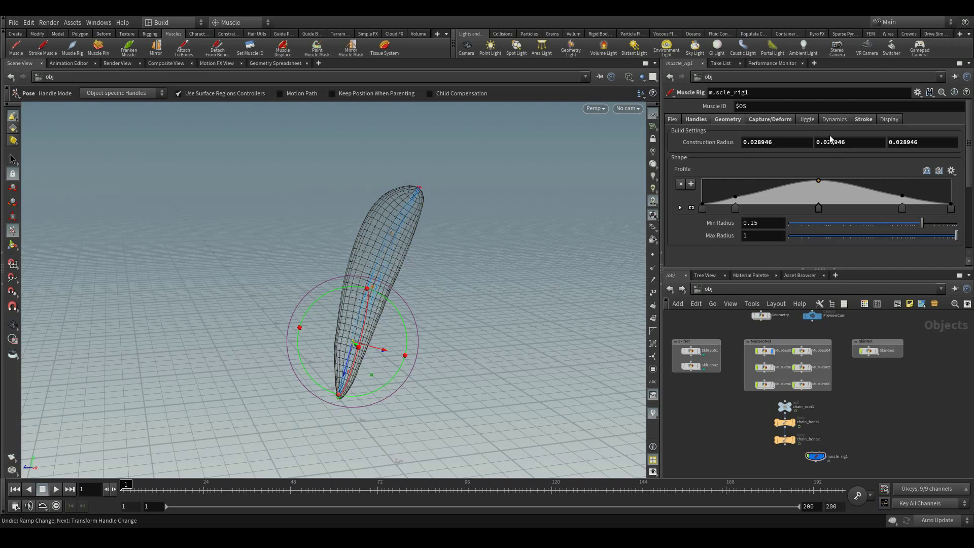
- Try other Inner Core Rows and Columns values, reverting to 20 rows and 6 columns
{"action": "left_click", "coordinate": [757, 119]}
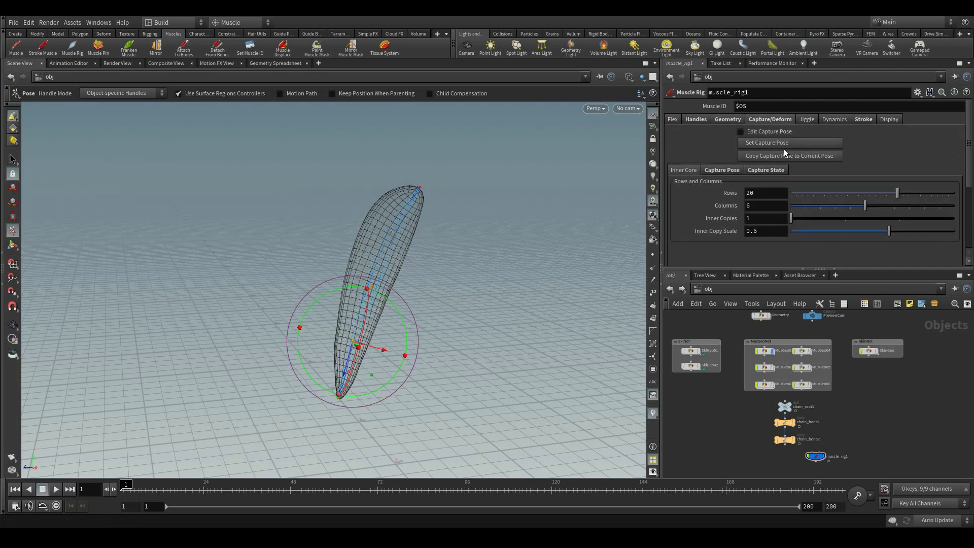
{"action": "left_click", "coordinate": [740, 171]}
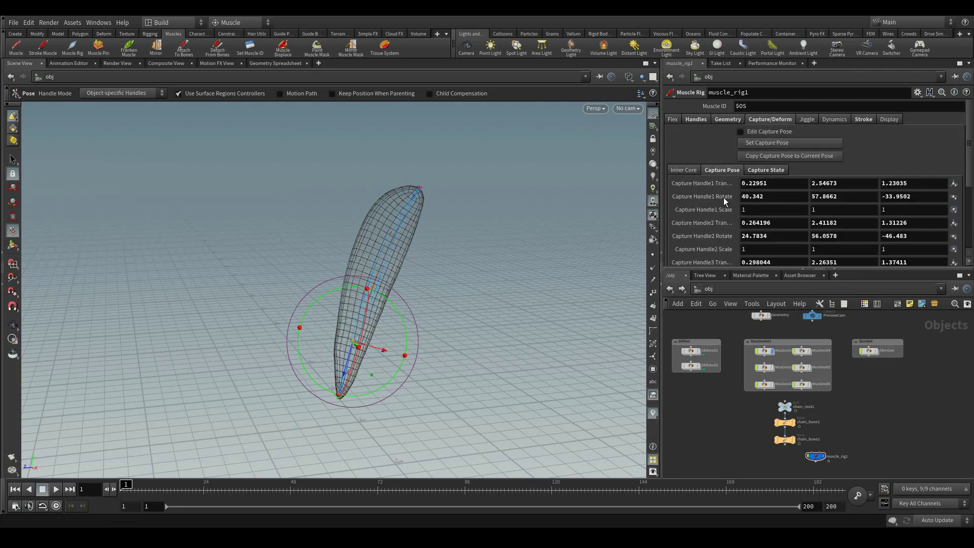
{"action": "left_click", "coordinate": [688, 169]}
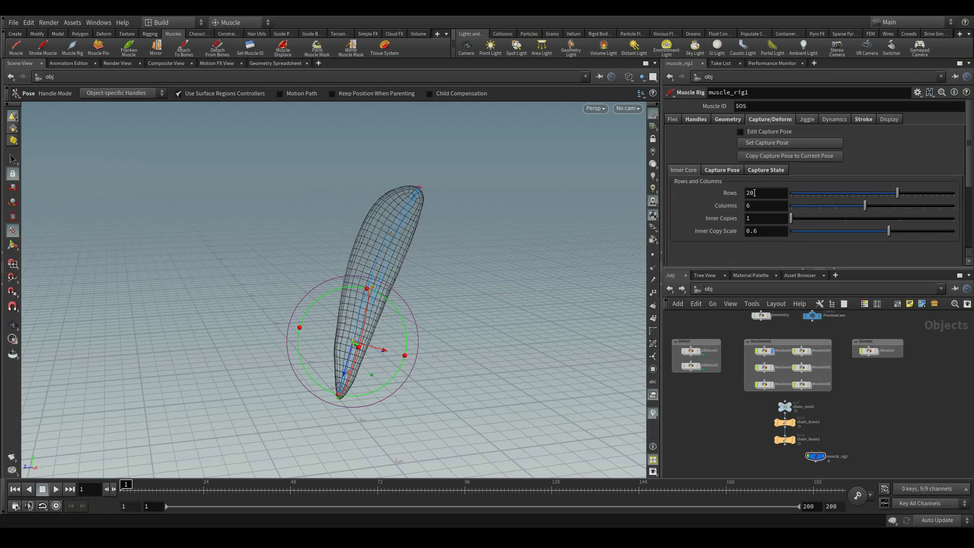
{"action": "left_click_drag", "start_coordinate": [886, 198], "coordinate": [962, 213]}
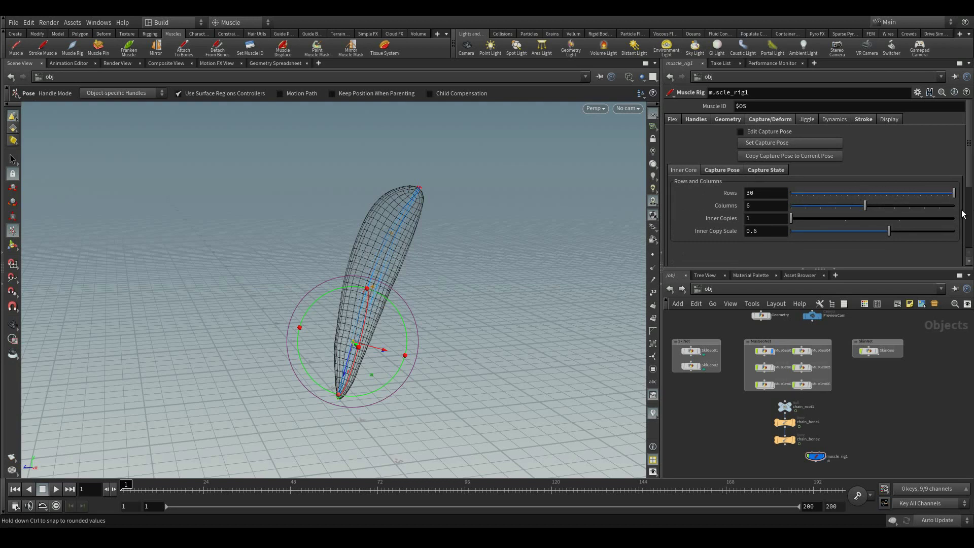
{"action": "scroll", "coordinate": [522, 239], "scroll_direction": "up", "scroll_amount": 5}
{"action": "key", "text": "ctrl+z"}
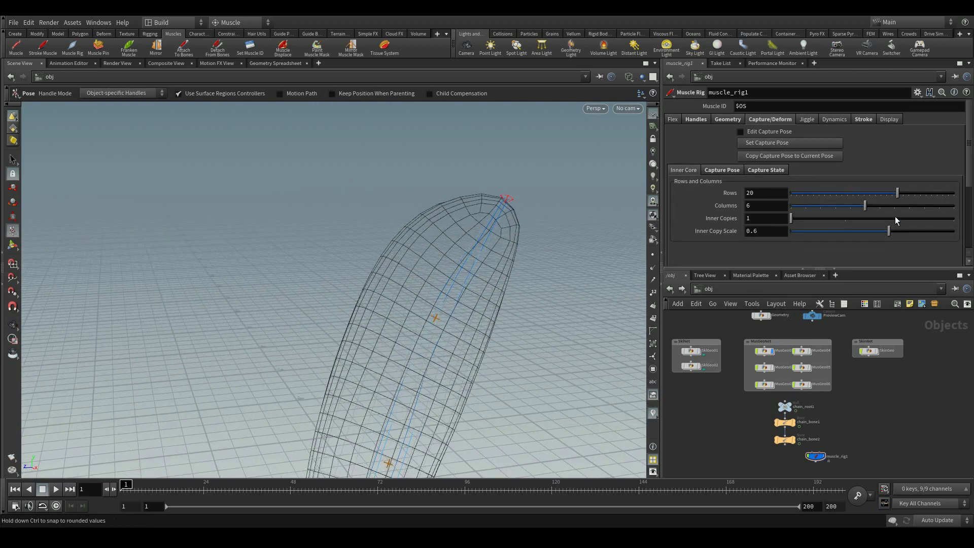
{"action": "mouse_move", "coordinate": [864, 206]}
{"action": "left_mouse_down"}
{"action": "mouse_move", "coordinate": [822, 207]}
{"action": "mouse_move", "coordinate": [938, 220]}
{"action": "left_mouse_up"}
{"action": "key", "text": "ctrl+z"}
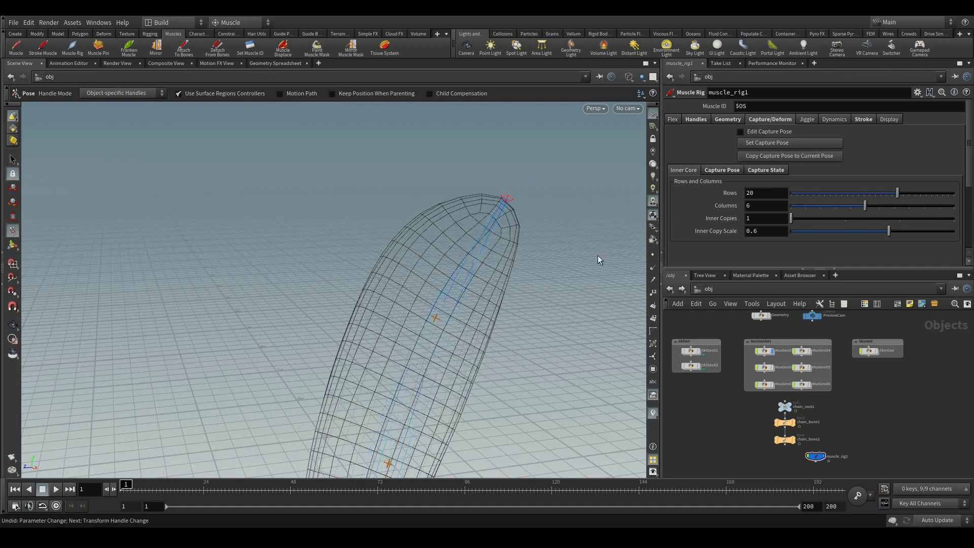
- Check the Jiggle tab, return to Capture/Deform, and bring back the posing handles
{"action": "key", "text": "space"}
{"action": "mouse_move", "coordinate": [598, 259]}
{"action": "left_mouse_down"}
{"action": "mouse_move", "coordinate": [444, 238]}
{"action": "mouse_move", "coordinate": [452, 229]}
{"action": "mouse_move", "coordinate": [561, 246]}
{"action": "mouse_move", "coordinate": [626, 221]}
{"action": "left_mouse_up"}
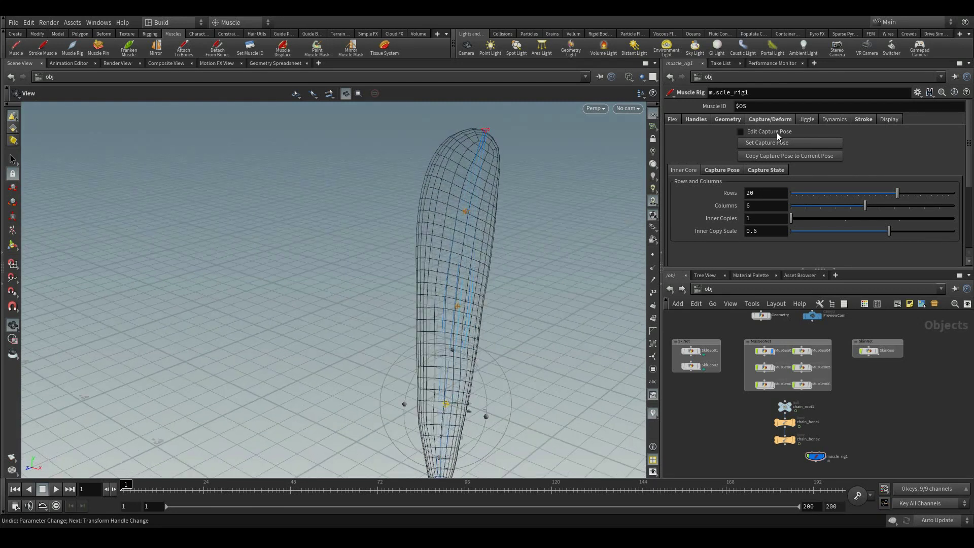
{"action": "left_click", "coordinate": [808, 120]}
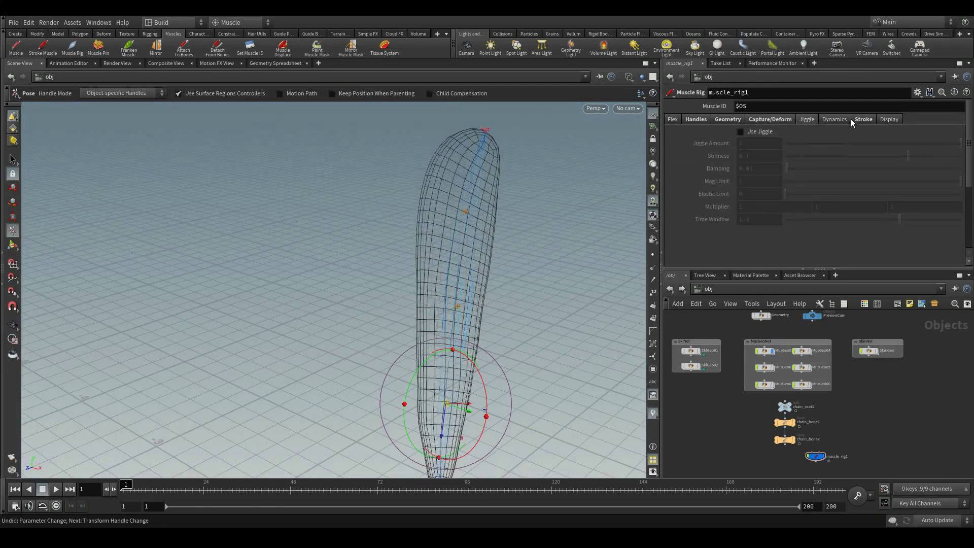
{"action": "left_click", "coordinate": [770, 120]}
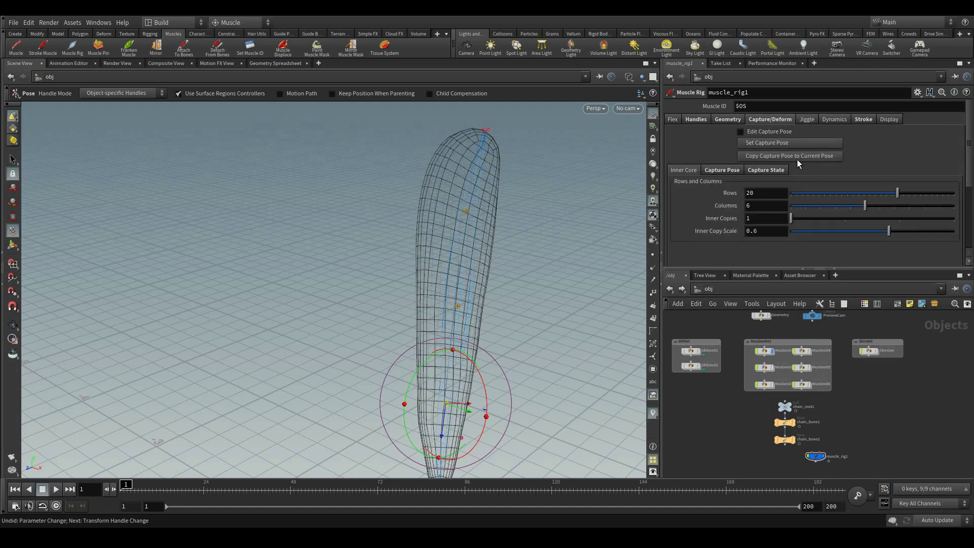
{"action": "key", "text": "Escape"}
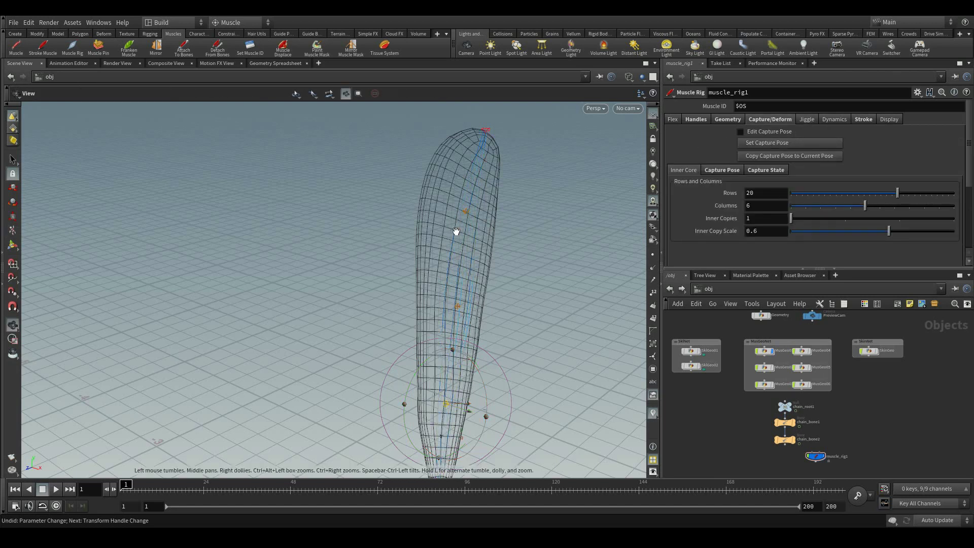
{"action": "left_click_drag", "start_coordinate": [457, 233], "coordinate": [387, 206]}
{"action": "key", "text": "ctrl+r"}
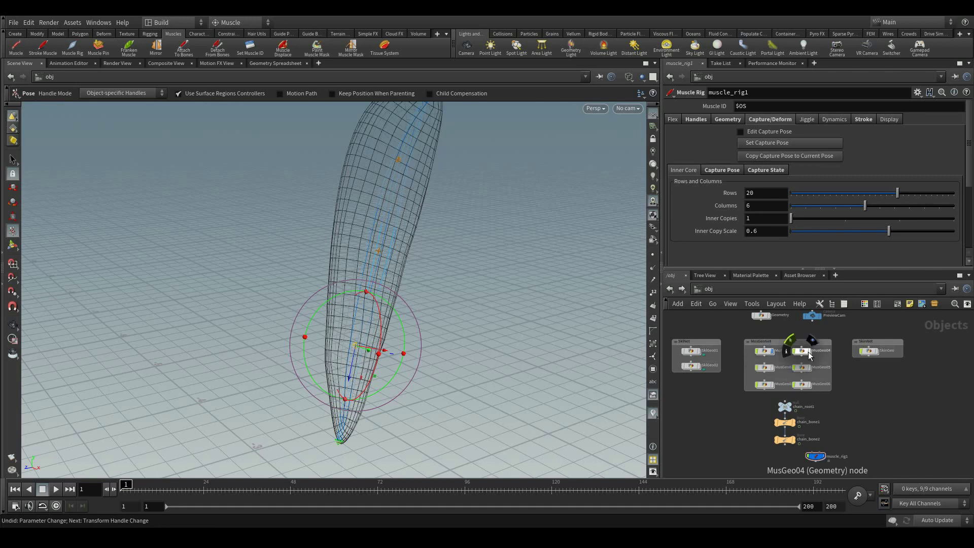
- Select MusGeo01 and toggle display flags to show a second muscle mesh
{"action": "left_click", "coordinate": [774, 355]}
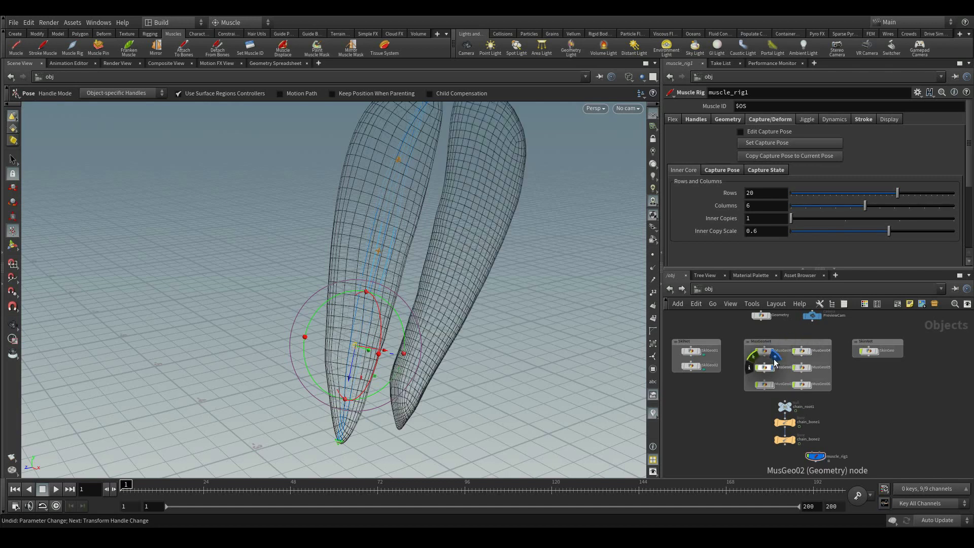
{"action": "left_click", "coordinate": [766, 354]}
{"action": "left_click", "coordinate": [775, 356]}
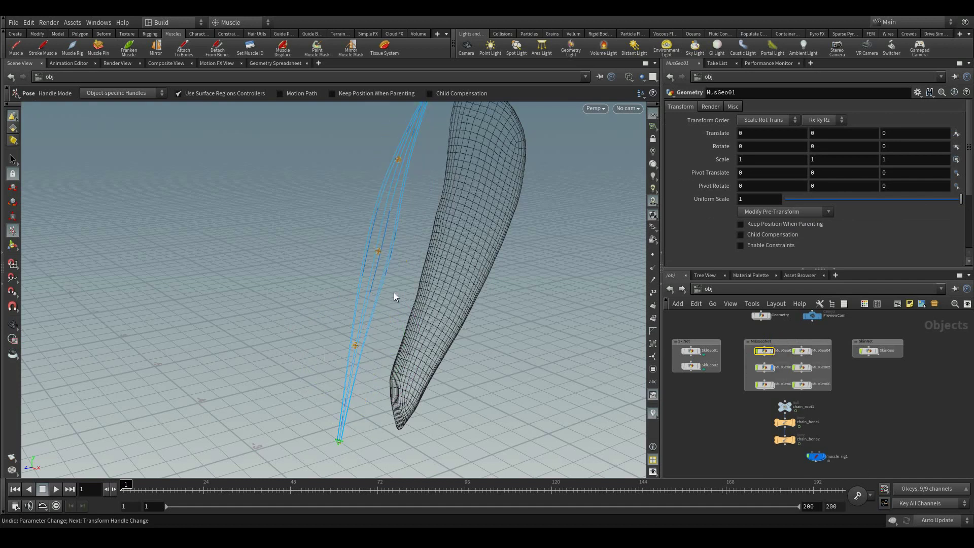
{"action": "mouse_move", "coordinate": [393, 292]}
{"action": "left_mouse_down"}
{"action": "mouse_move", "coordinate": [116, 173]}
{"action": "mouse_move", "coordinate": [354, 226]}
{"action": "left_mouse_up"}
{"action": "key", "text": "Return"}
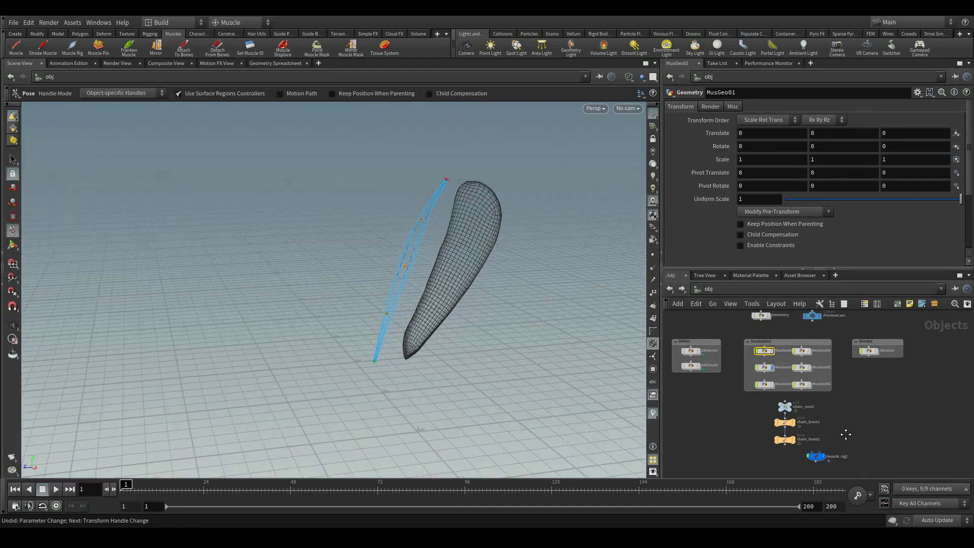
- Place muscle_rig1 just under chain_bone2 in the network and frame all nodes
{"action": "middle_click_drag", "start_coordinate": [856, 456], "coordinate": [864, 396]}
{"action": "scroll", "coordinate": [863, 396], "scroll_direction": "up", "scroll_amount": 3}
{"action": "scroll", "coordinate": [867, 411], "scroll_direction": "up", "scroll_amount": 2}
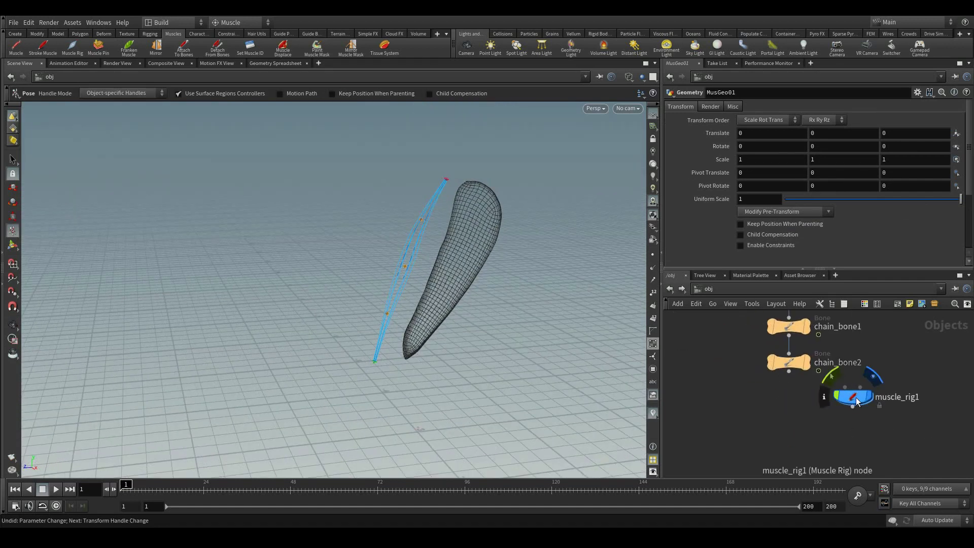
{"action": "left_click_drag", "start_coordinate": [853, 398], "coordinate": [736, 418]}
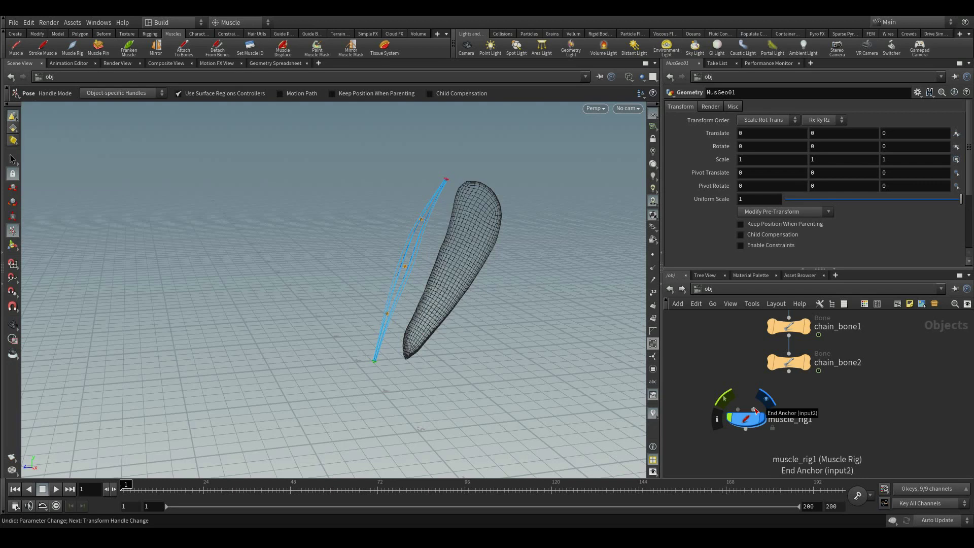
{"action": "middle_click_drag", "start_coordinate": [756, 412], "coordinate": [774, 405]}
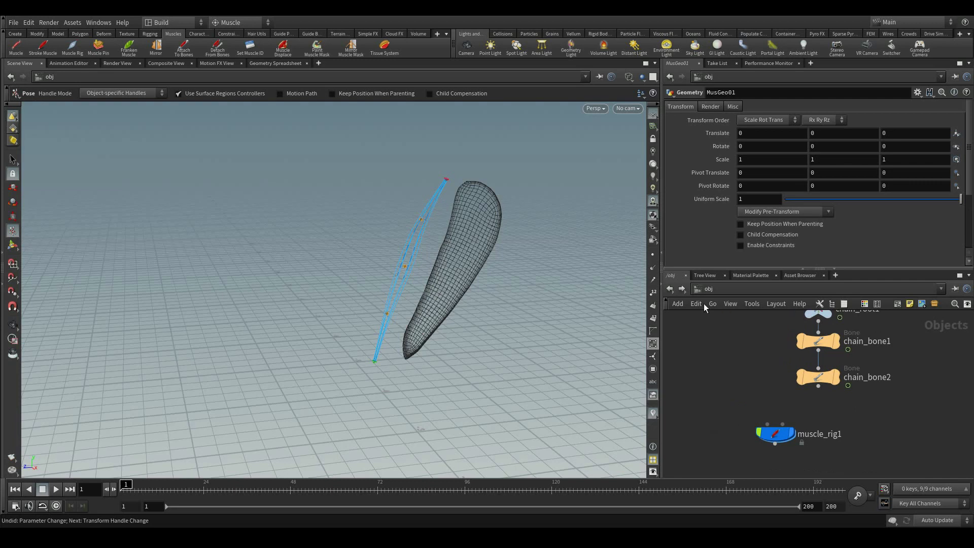
{"action": "left_click_drag", "start_coordinate": [776, 432], "coordinate": [752, 401]}
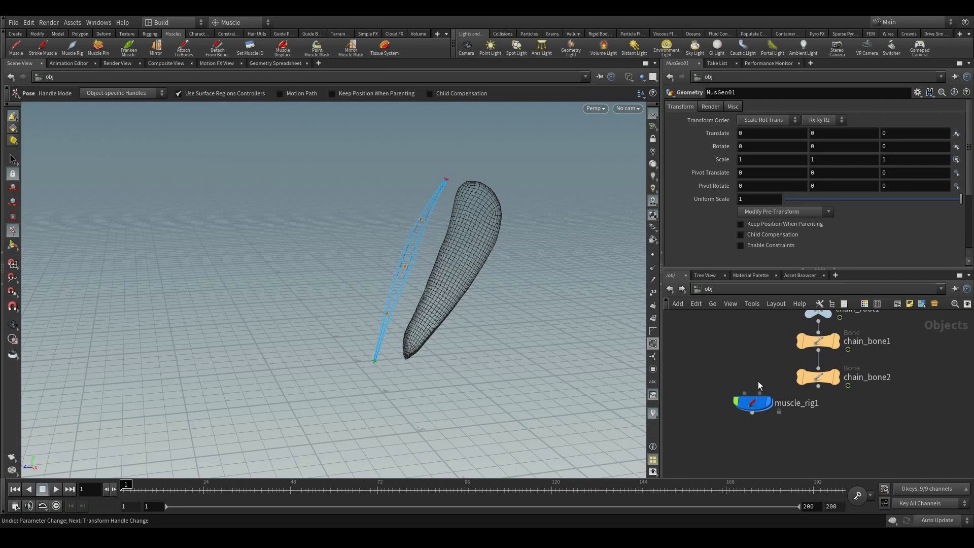
{"action": "key", "text": "h"}
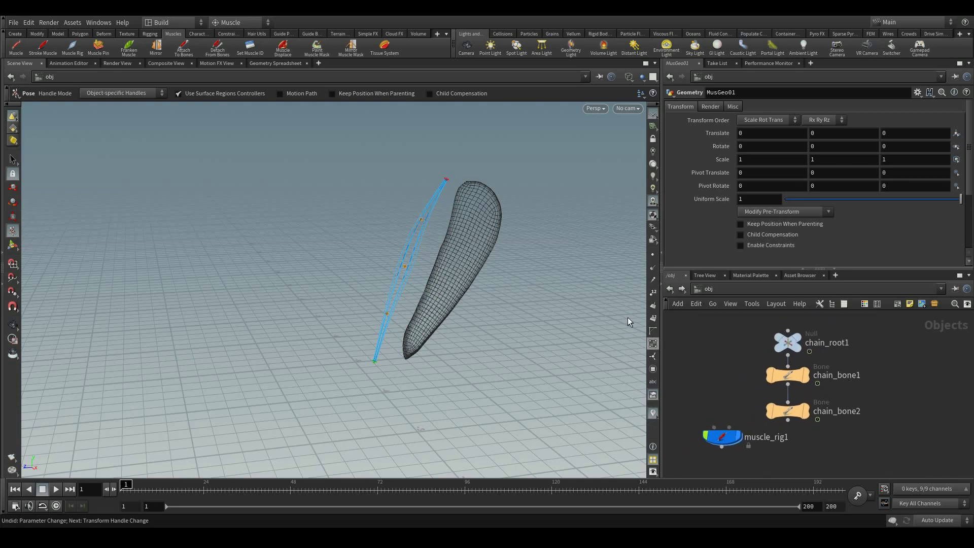
{"action": "scroll", "coordinate": [869, 335], "scroll_direction": "down", "scroll_amount": 3}
{"action": "scroll", "coordinate": [853, 359], "scroll_direction": "down", "scroll_amount": 3}
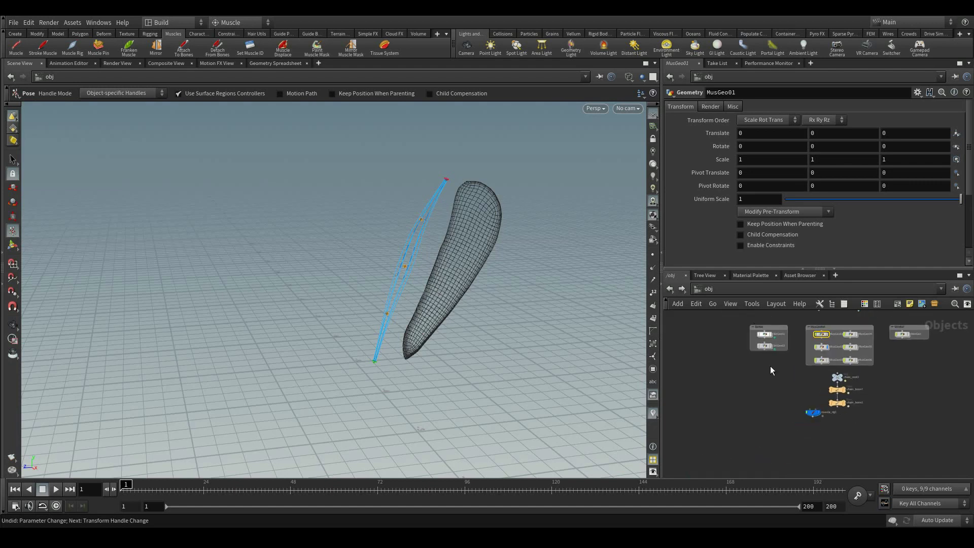
- Select SklGeo01 and SklGeo02 and turn on the skeleton leg display
{"action": "left_click", "coordinate": [795, 350]}
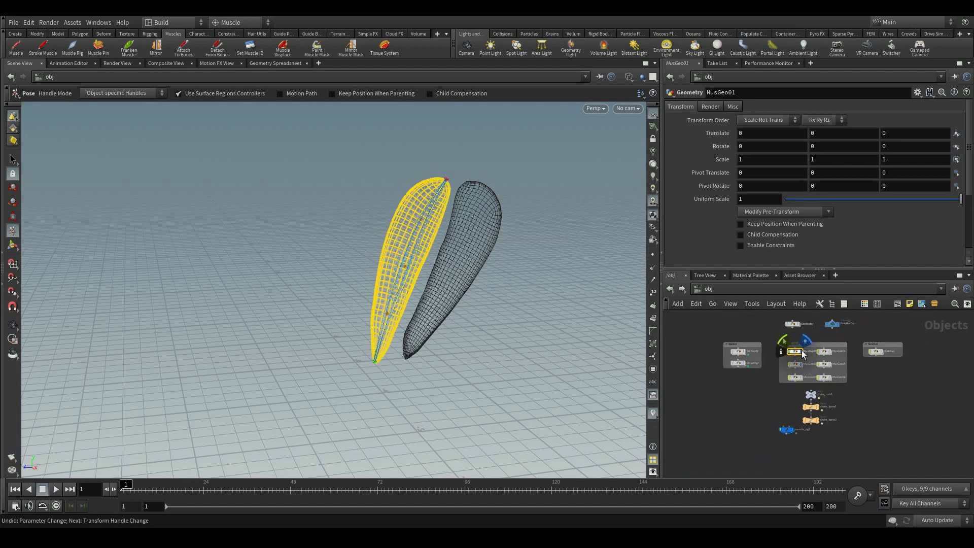
{"action": "key", "text": "Escape"}
{"action": "mouse_move", "coordinate": [409, 365]}
{"action": "left_mouse_down"}
{"action": "mouse_move", "coordinate": [530, 401]}
{"action": "mouse_move", "coordinate": [528, 365]}
{"action": "left_mouse_up"}
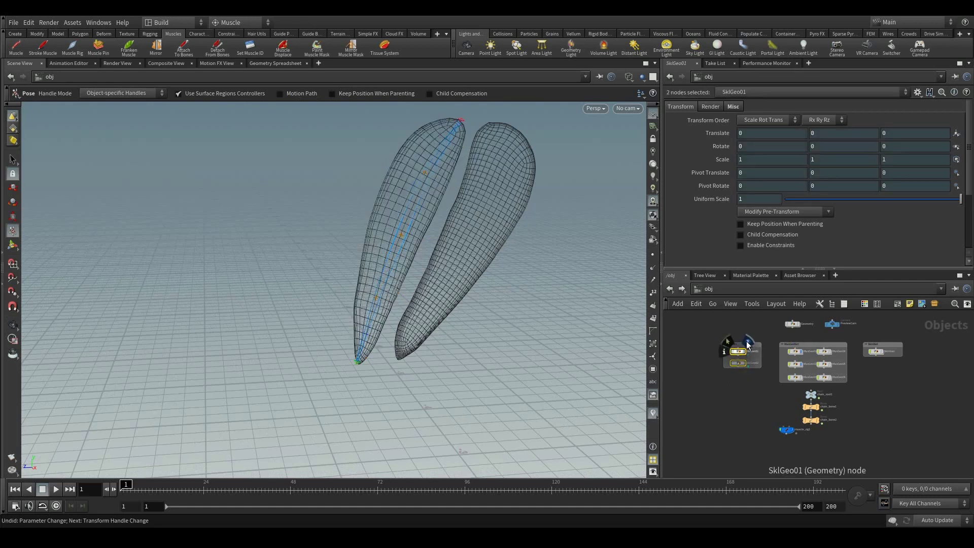
{"action": "left_click_drag", "start_coordinate": [759, 335], "coordinate": [713, 365]}
{"action": "left_click", "coordinate": [496, 356]}
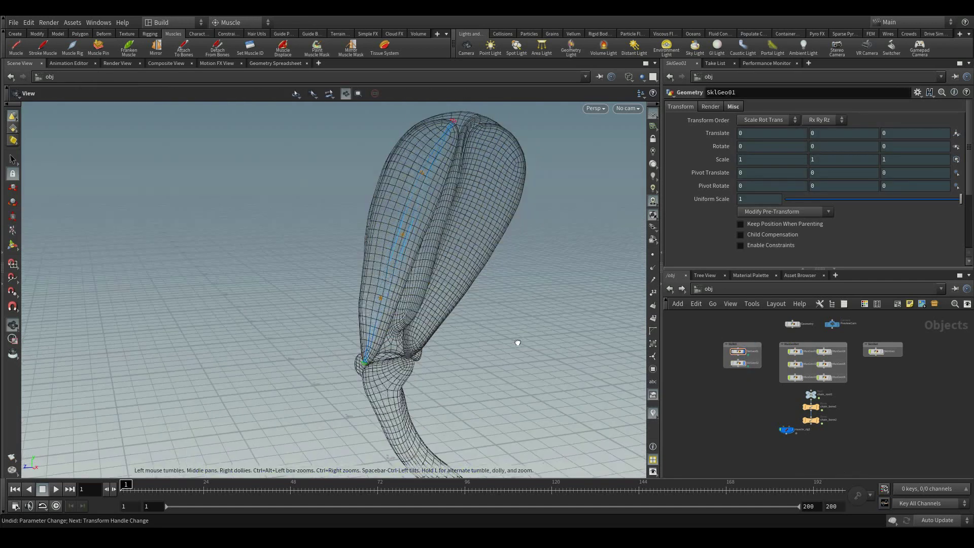
{"action": "left_click_drag", "start_coordinate": [497, 356], "coordinate": [239, 431]}
- Scrub the timeline back and forth to watch the muscles deform with the leg
{"action": "left_click_drag", "start_coordinate": [144, 482], "coordinate": [643, 483]}
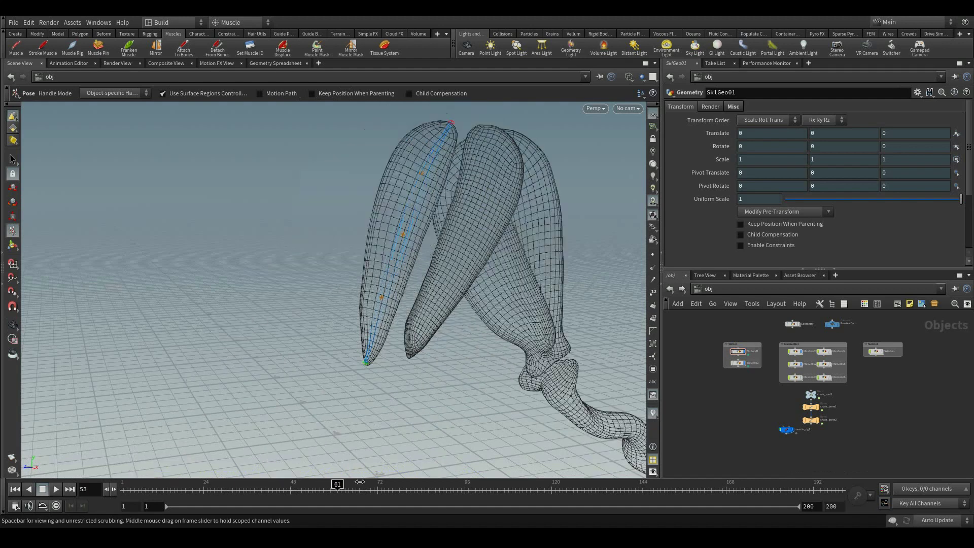
{"action": "left_click_drag", "start_coordinate": [721, 477], "coordinate": [496, 472]}
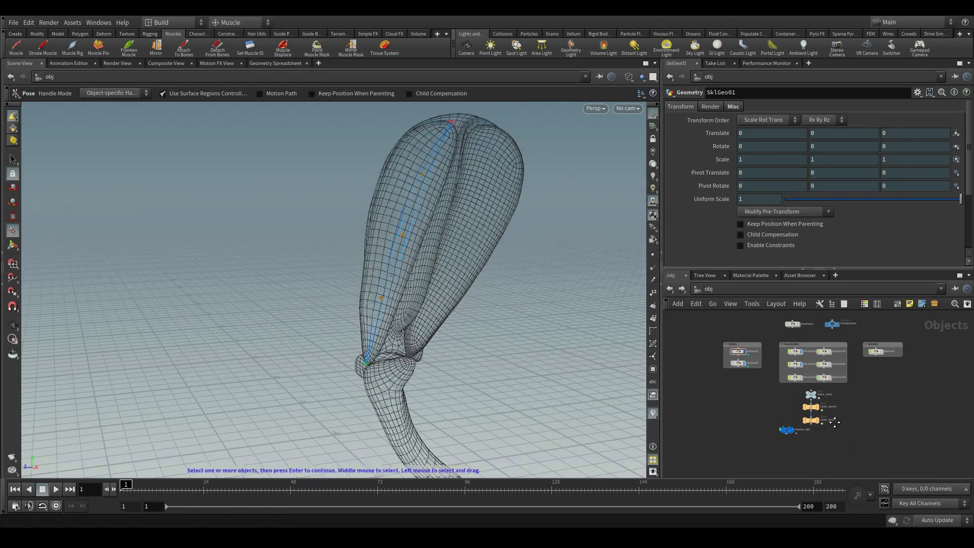
{"action": "scroll", "coordinate": [845, 435], "scroll_direction": "up", "scroll_amount": 3}
{"action": "scroll", "coordinate": [857, 444], "scroll_direction": "up", "scroll_amount": 1}
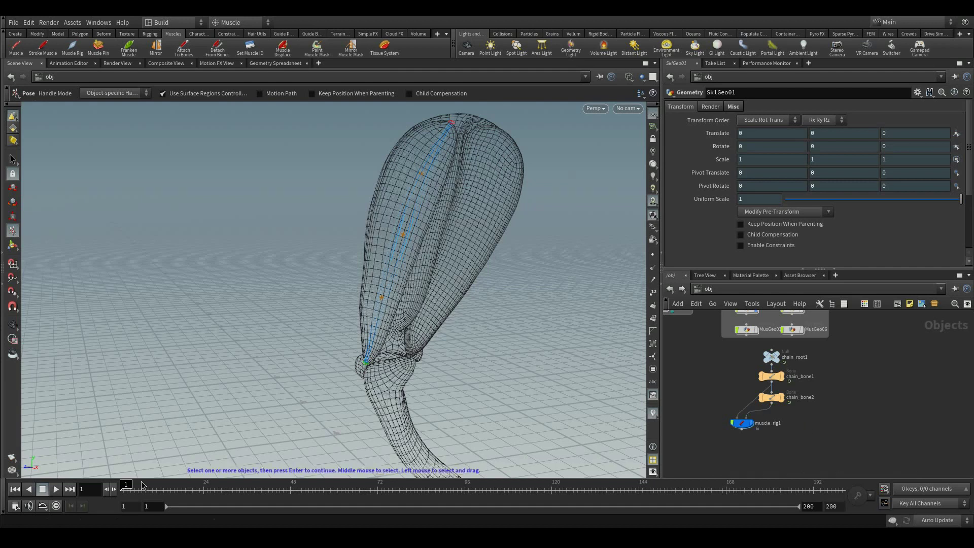
{"action": "left_click_drag", "start_coordinate": [174, 488], "coordinate": [460, 483]}
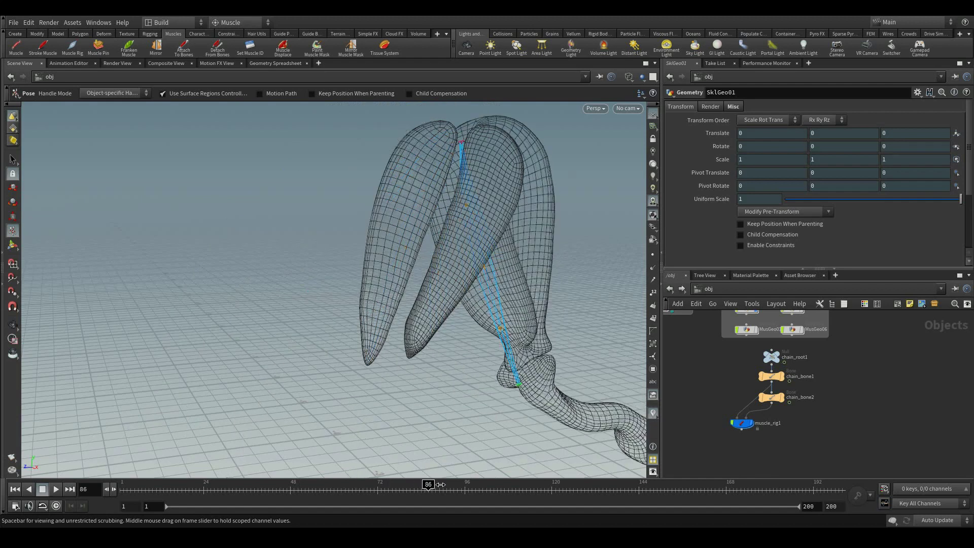
{"action": "left_click_drag", "start_coordinate": [460, 484], "coordinate": [156, 486]}
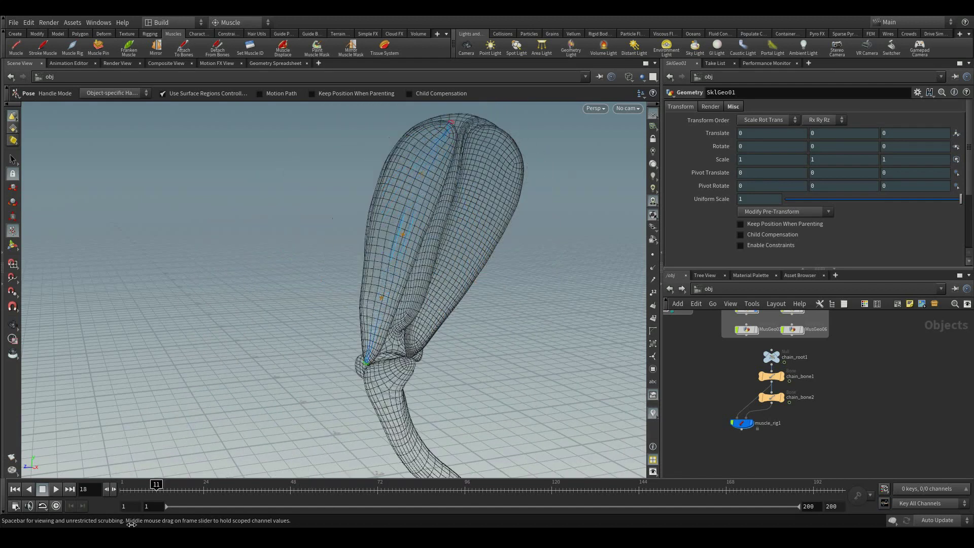
- Adjust muscle_rig2's handles with the Pose tool from a perspective view
{"action": "key", "text": "Escape"}
{"action": "scroll", "coordinate": [309, 257], "scroll_direction": "down", "scroll_amount": 3}
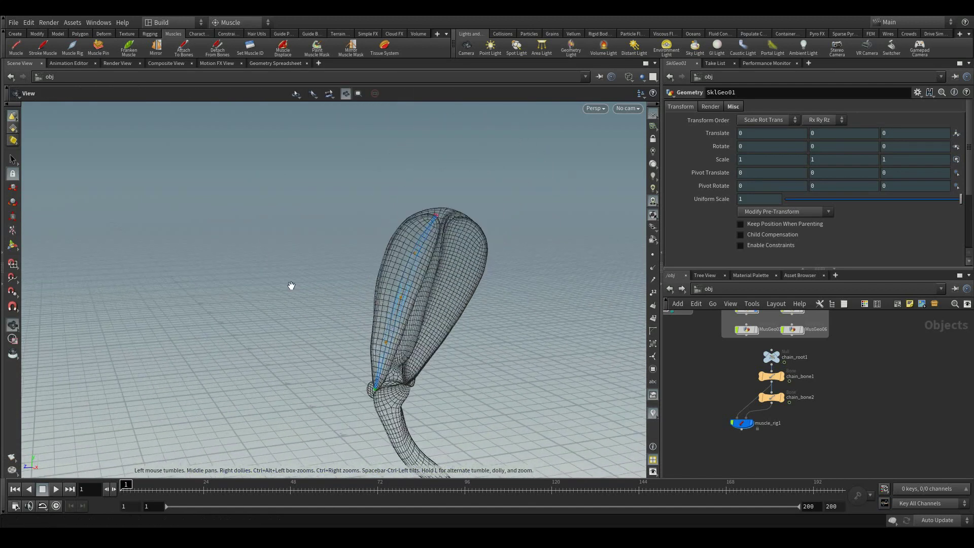
{"action": "scroll", "coordinate": [328, 271], "scroll_direction": "down", "scroll_amount": 2}
{"action": "mouse_move", "coordinate": [327, 272]}
{"action": "left_mouse_down"}
{"action": "mouse_move", "coordinate": [332, 254]}
{"action": "mouse_move", "coordinate": [282, 274]}
{"action": "mouse_move", "coordinate": [332, 297]}
{"action": "left_mouse_up"}
{"action": "scroll", "coordinate": [332, 298], "scroll_direction": "up", "scroll_amount": 3}
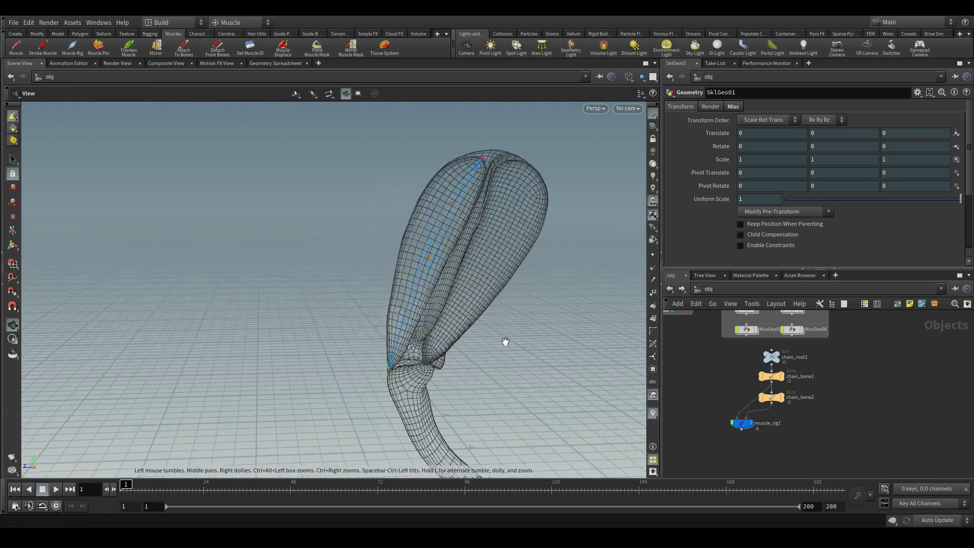
{"action": "left_click_drag", "start_coordinate": [506, 342], "coordinate": [431, 229]}
{"action": "key", "text": "ctrl+r"}
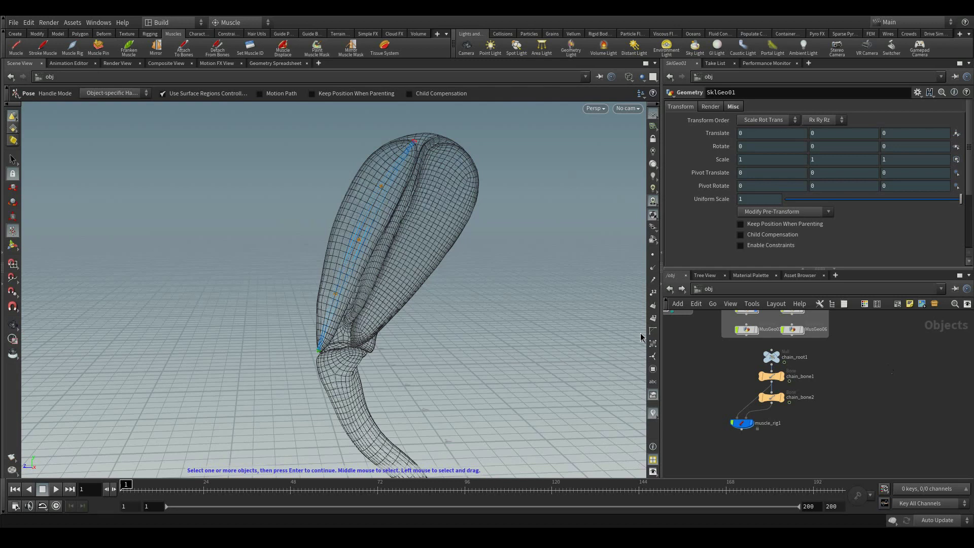
{"action": "scroll", "coordinate": [873, 415], "scroll_direction": "up", "scroll_amount": 3}
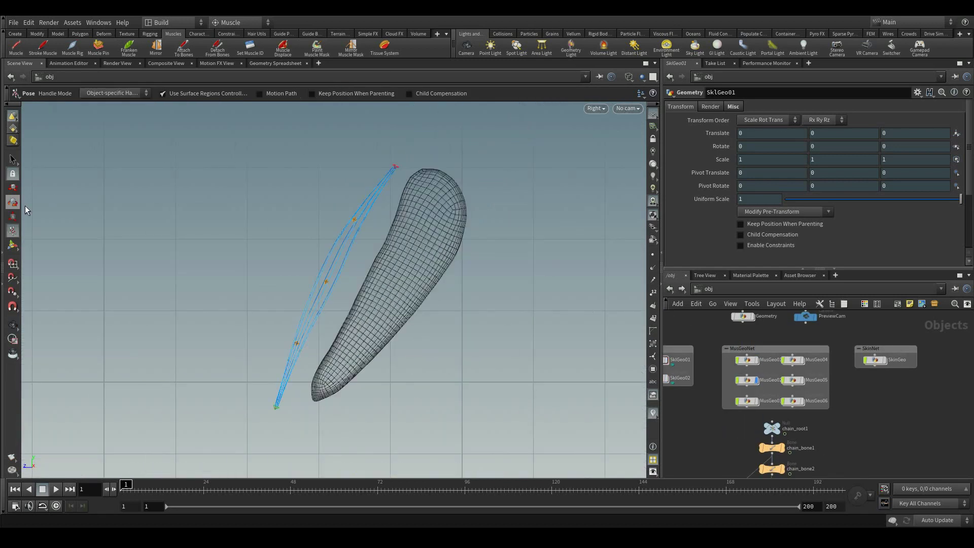
{"action": "key", "text": "space+1"}
{"action": "middle_click_drag", "start_coordinate": [483, 93], "coordinate": [554, 122]}
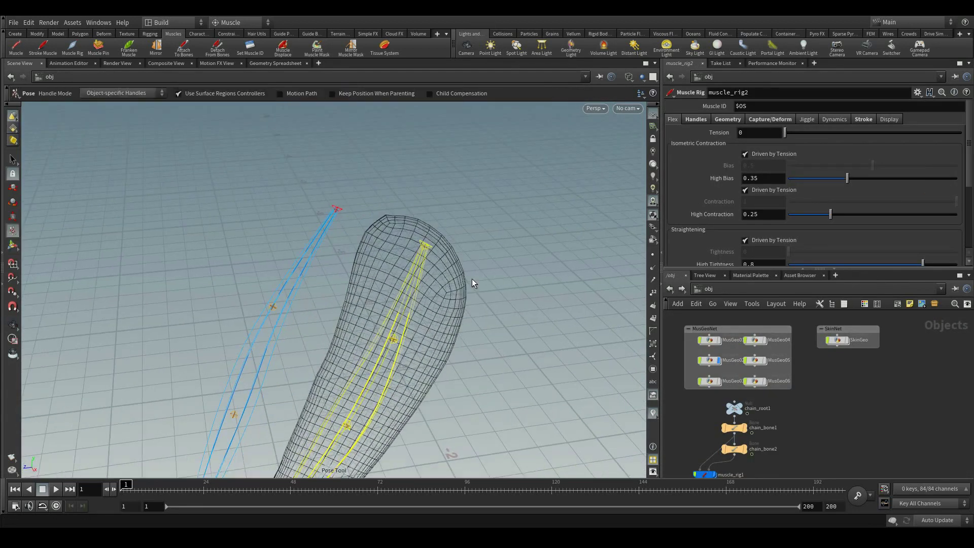
- Select the MusGeo03 muscle and orbit to a side view for the third stroke
{"action": "key", "text": "Escape"}
{"action": "mouse_move", "coordinate": [515, 334]}
{"action": "left_mouse_down"}
{"action": "mouse_move", "coordinate": [500, 260]}
{"action": "mouse_move", "coordinate": [468, 391]}
{"action": "left_mouse_up"}
{"action": "scroll", "coordinate": [223, 278], "scroll_direction": "down", "scroll_amount": 5}
{"action": "key", "text": "Return"}
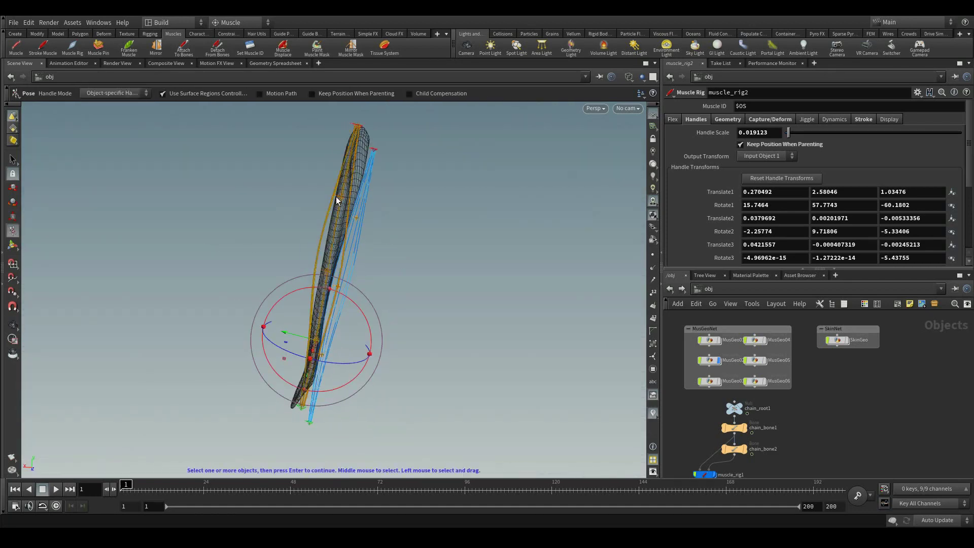
{"action": "left_click", "coordinate": [326, 262]}
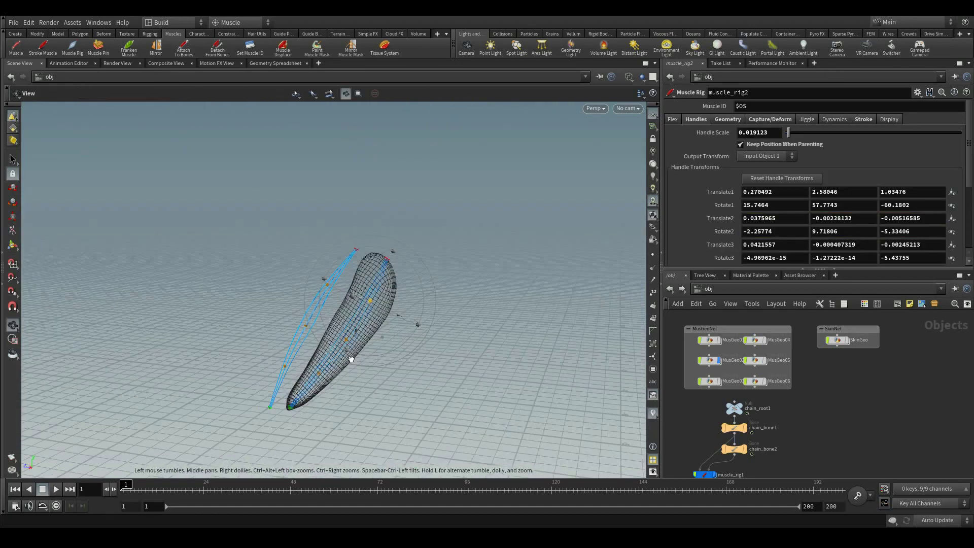
{"action": "left_click_drag", "start_coordinate": [326, 260], "coordinate": [335, 191], "text": "alt"}
{"action": "key", "text": "Escape"}
{"action": "left_click_drag", "start_coordinate": [480, 333], "coordinate": [425, 253]}
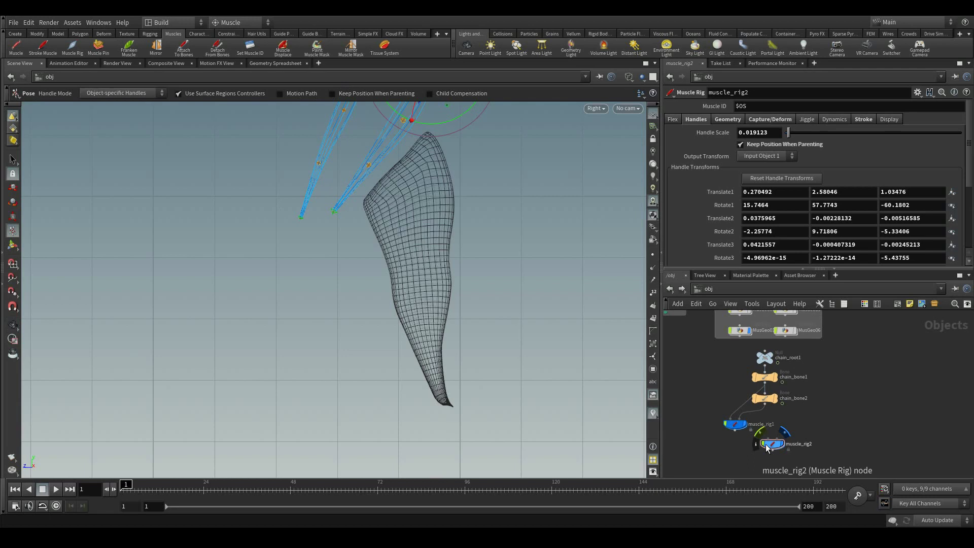
- Lower the third stroke's depth and drag muscle_rig3's handles to reshape it
{"action": "mouse_move", "coordinate": [470, 190]}
{"action": "left_mouse_down", "text": "alt"}
{"action": "mouse_move", "coordinate": [398, 355]}
{"action": "mouse_move", "coordinate": [533, 261]}
{"action": "left_mouse_up", "text": "alt"}
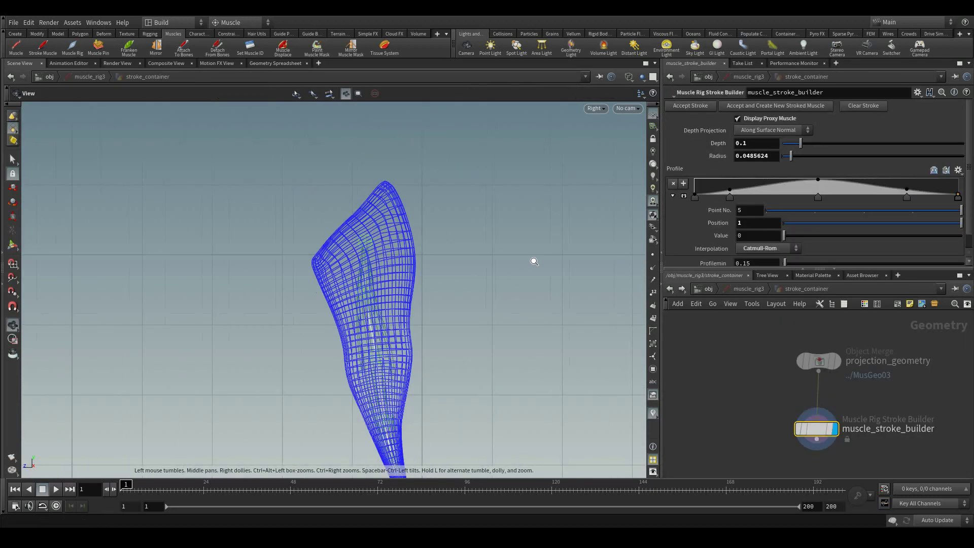
{"action": "middle_click_drag", "start_coordinate": [495, 92], "coordinate": [495, 120]}
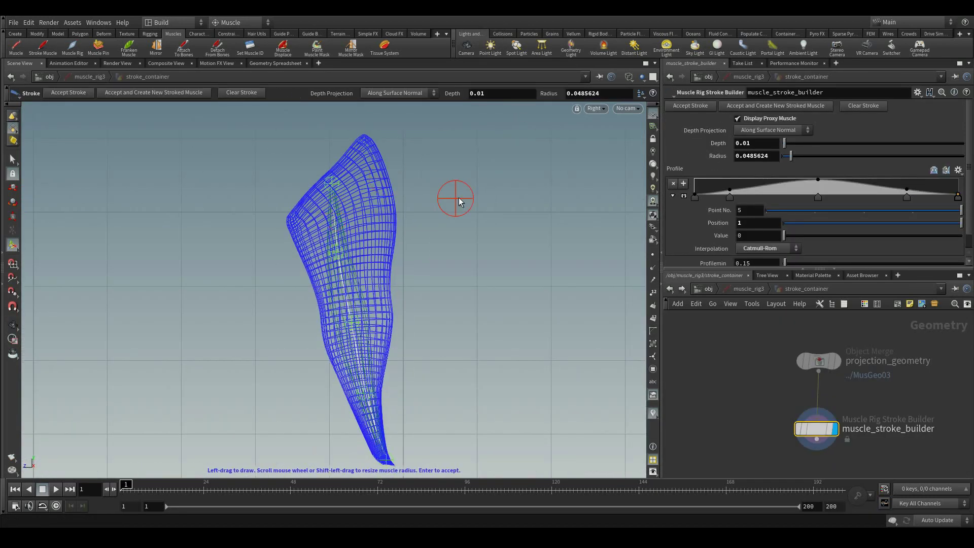
{"action": "mouse_move", "coordinate": [390, 183]}
{"action": "left_mouse_down"}
{"action": "mouse_move", "coordinate": [483, 276]}
{"action": "mouse_move", "coordinate": [437, 302]}
{"action": "mouse_move", "coordinate": [404, 271]}
{"action": "mouse_move", "coordinate": [467, 302]}
{"action": "left_mouse_up"}
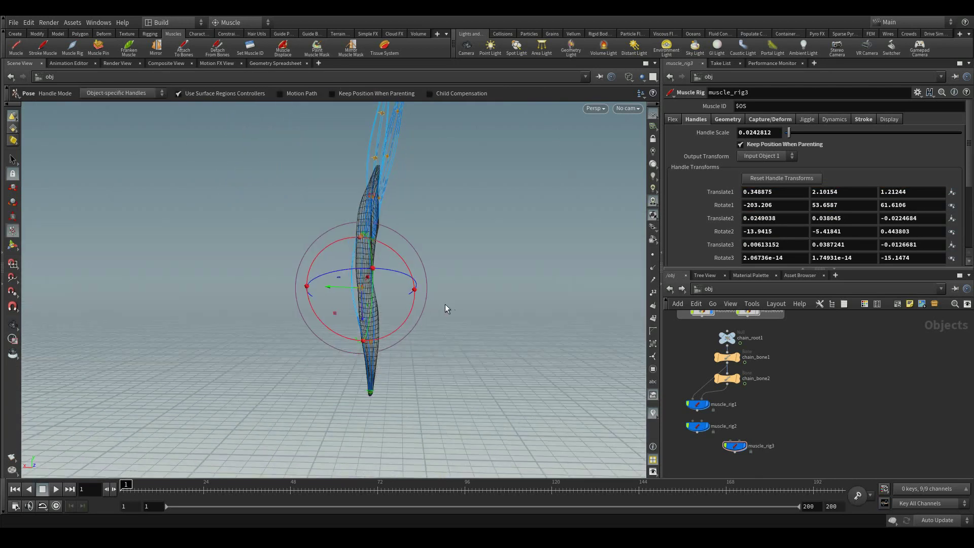
{"action": "key", "text": "Escape"}
{"action": "left_click_drag", "start_coordinate": [453, 266], "coordinate": [475, 304]}
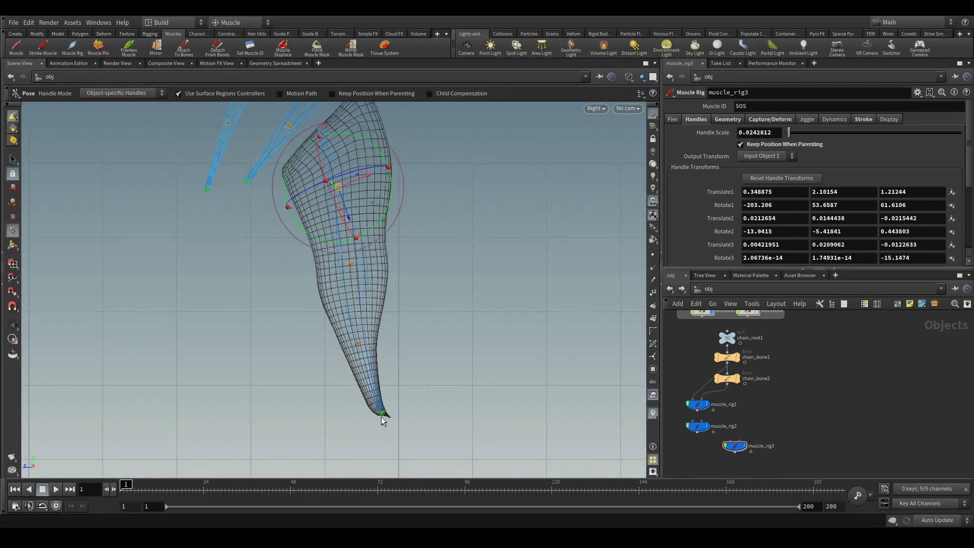
{"action": "scroll", "coordinate": [761, 373], "scroll_direction": "down", "scroll_amount": 2}
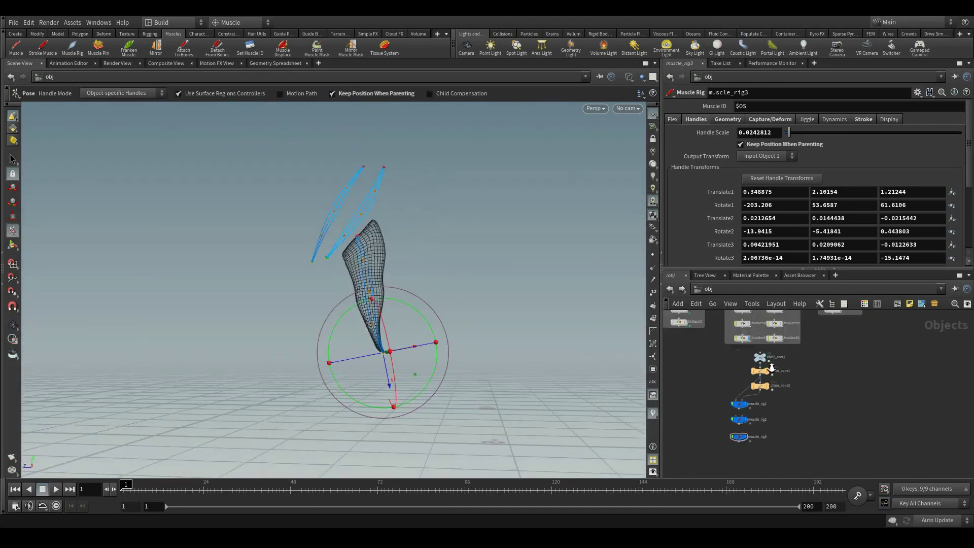
{"action": "scroll", "coordinate": [718, 408], "scroll_direction": "down", "scroll_amount": 2}
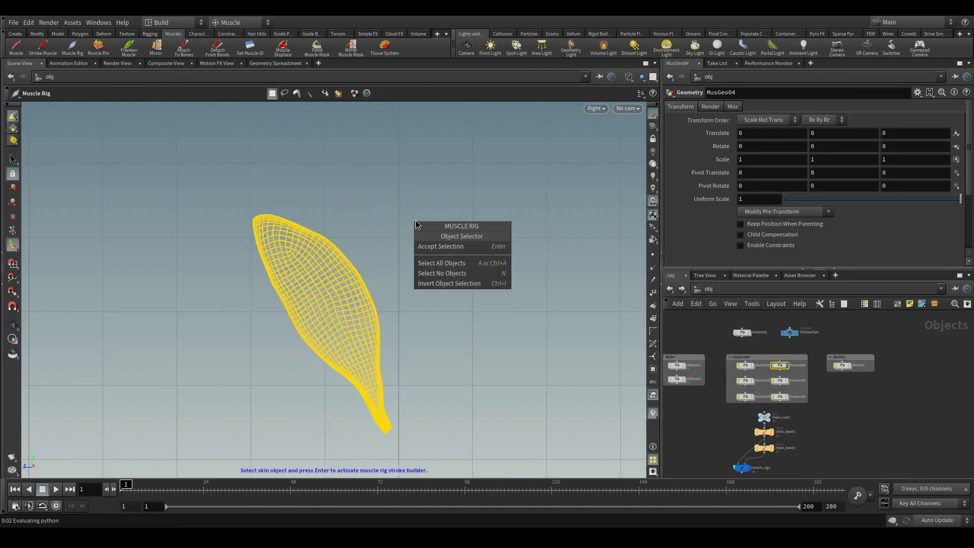
- Stroke a muscle onto MusGeo04, adjust its stroke depth and orbit to check it
{"action": "left_click", "coordinate": [270, 244]}
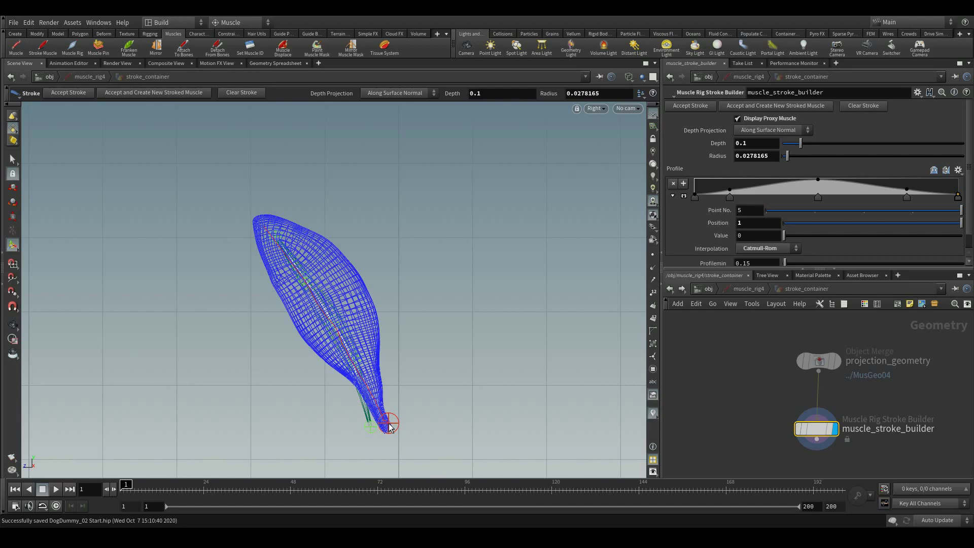
{"action": "left_click_drag", "start_coordinate": [389, 426], "coordinate": [270, 300], "text": "alt"}
{"action": "middle_click_drag", "start_coordinate": [505, 94], "coordinate": [505, 125]}
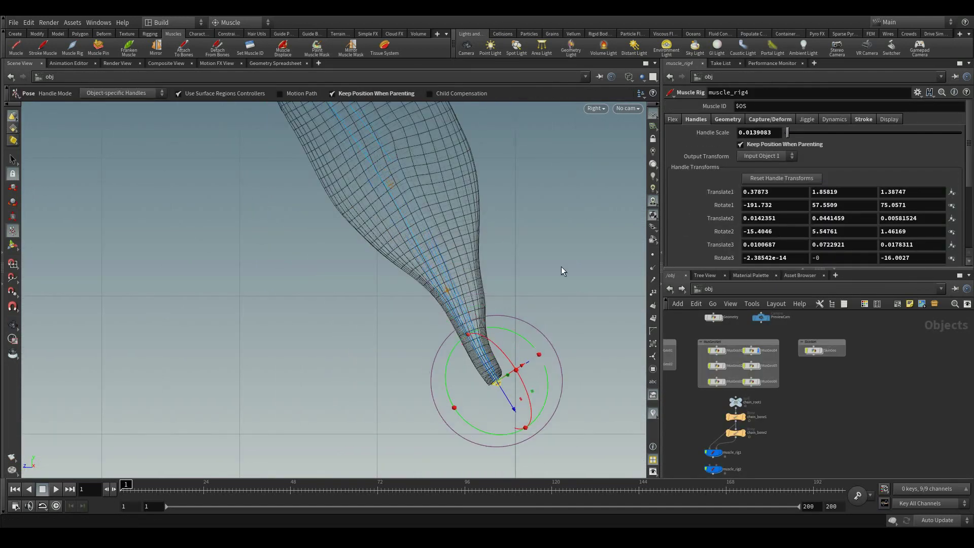
{"action": "key", "text": "Escape"}
{"action": "mouse_move", "coordinate": [457, 251]}
{"action": "left_mouse_down"}
{"action": "mouse_move", "coordinate": [466, 253]}
{"action": "mouse_move", "coordinate": [294, 237]}
{"action": "left_mouse_up"}
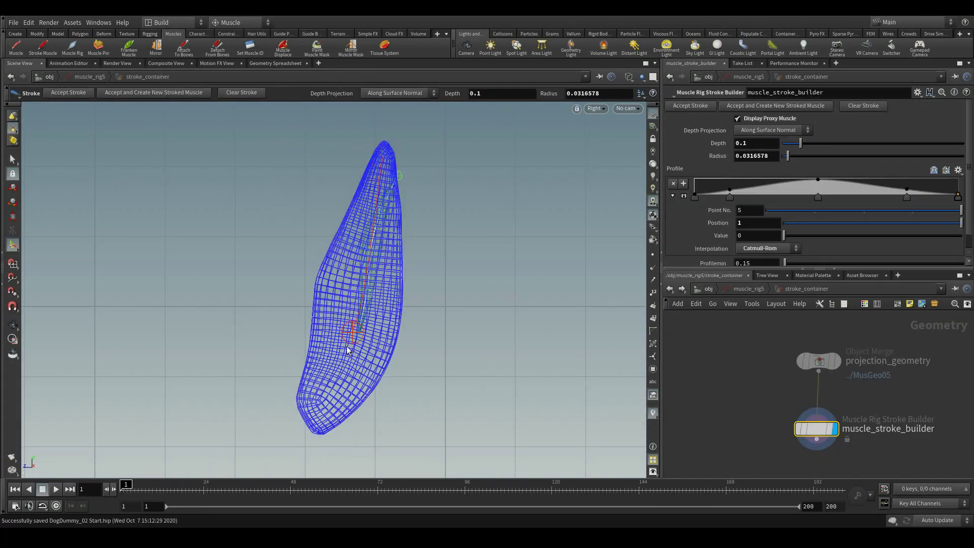
- Lower the fifth muscle's stroke depth and start a new rig on MusGeo06
{"action": "middle_click_drag", "start_coordinate": [493, 93], "coordinate": [144, 176]}
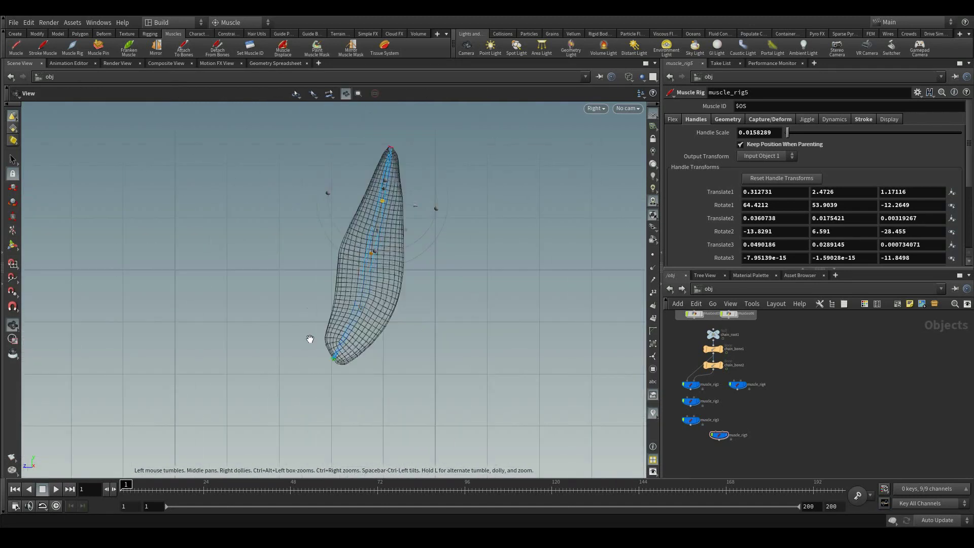
{"action": "left_click", "coordinate": [73, 52]}
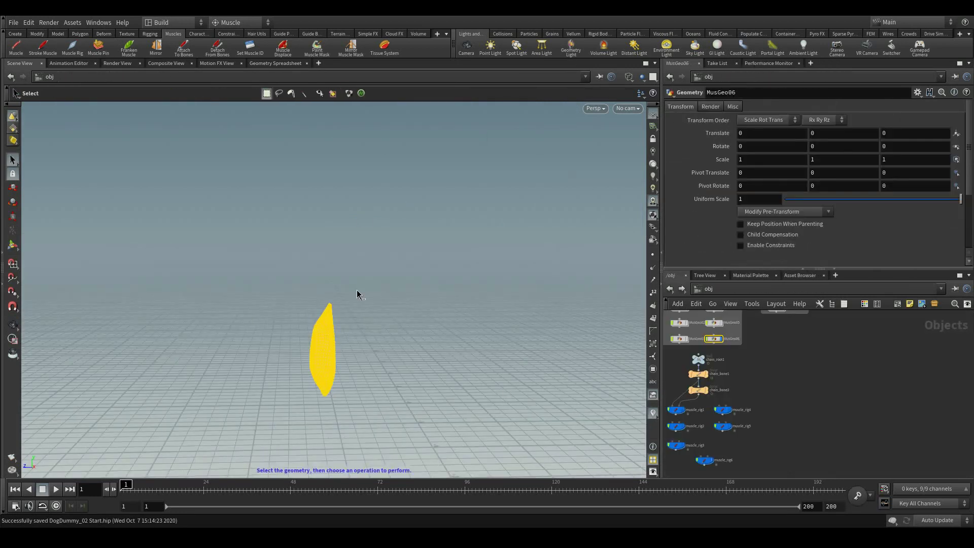
{"action": "key", "text": "ctrl+z"}
- Tune the MusGeo06 stroke depth from the side view and accept it as muscle_rig6
{"action": "key", "text": "space+4"}
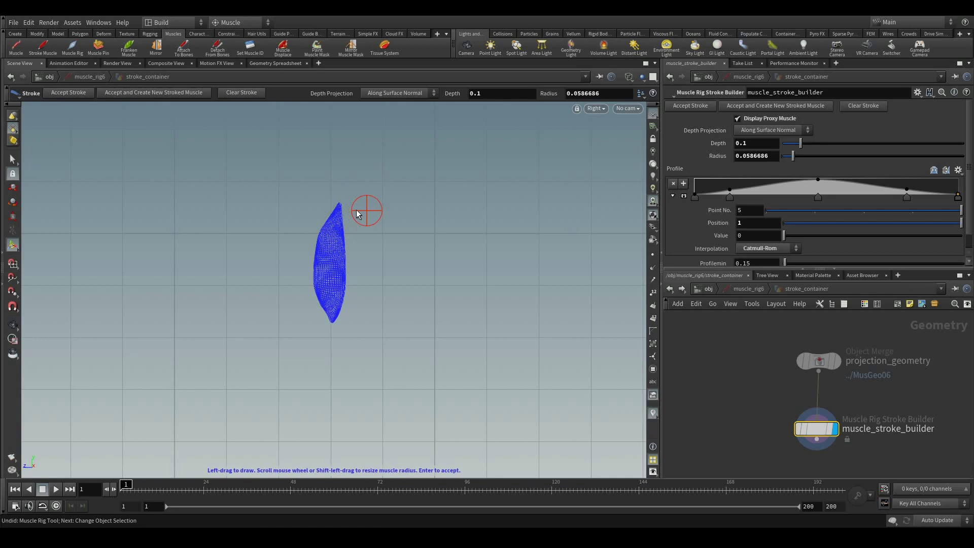
{"action": "key", "text": "space+1"}
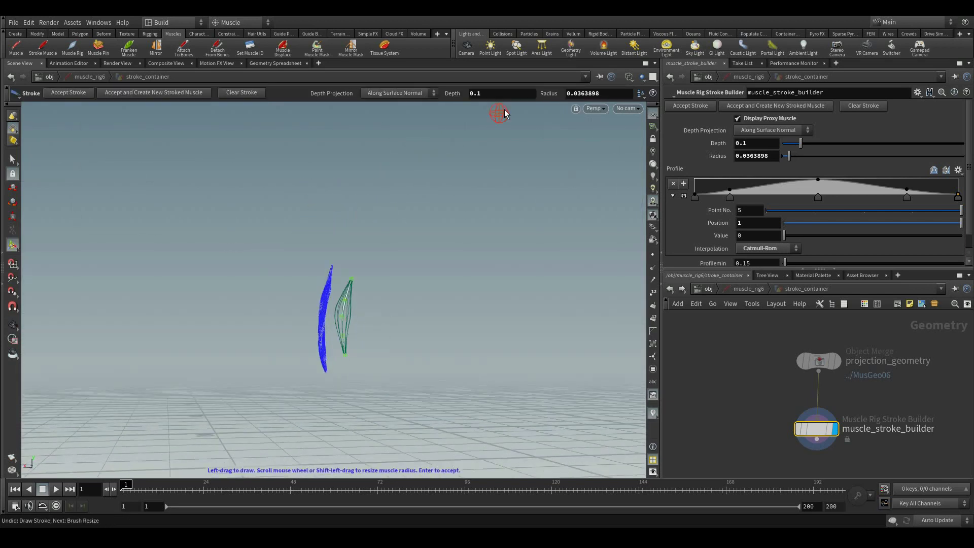
{"action": "middle_click_drag", "start_coordinate": [496, 93], "coordinate": [491, 88]}
{"action": "key", "text": "space+4"}
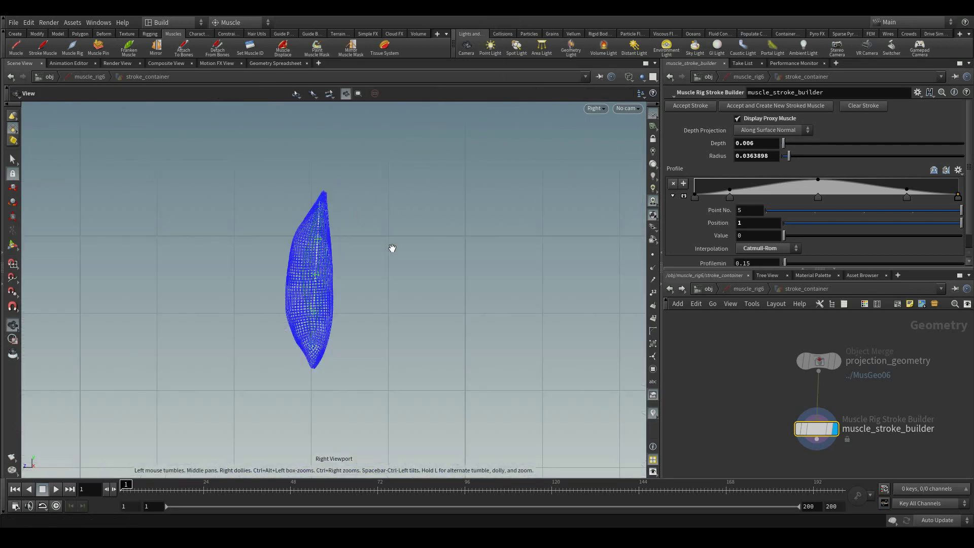
{"action": "key", "text": "Return"}
{"action": "scroll", "coordinate": [445, 267], "scroll_direction": "down", "scroll_amount": 3}
- Select muscle_rig6's handles to reshape them, then select the six muscle geometry objects
{"action": "left_click", "coordinate": [348, 403]}
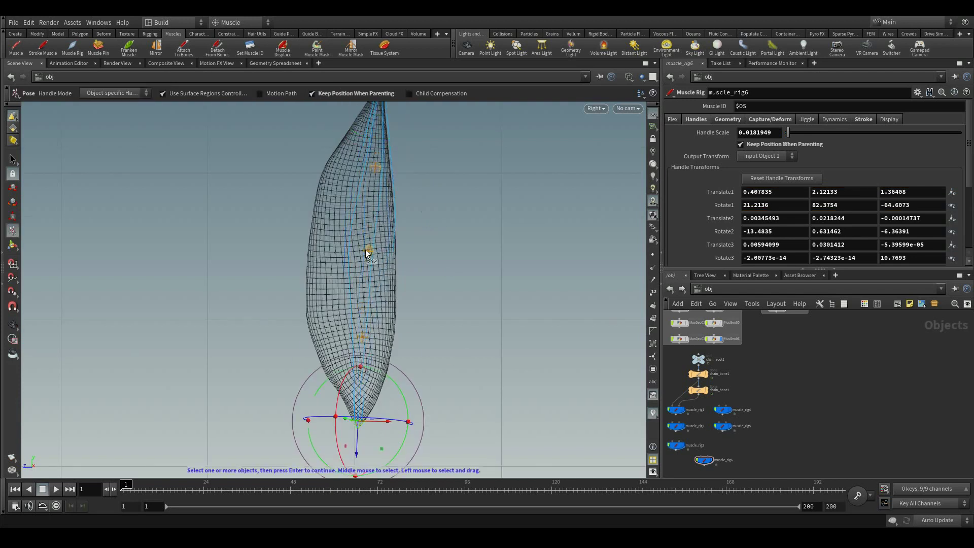
{"action": "left_click", "coordinate": [363, 164]}
{"action": "scroll", "coordinate": [462, 193], "scroll_direction": "up", "scroll_amount": 3}
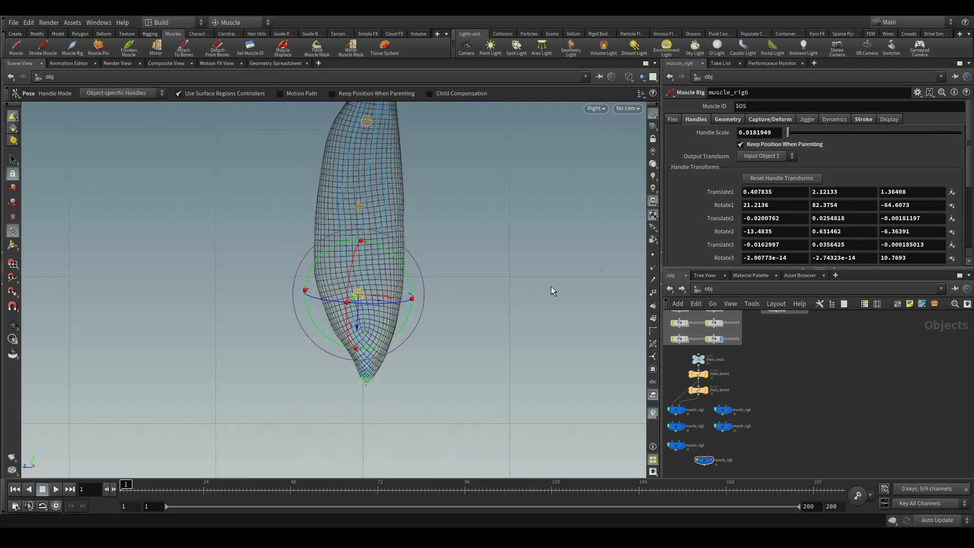
{"action": "key", "text": "space+1"}
{"action": "left_click_drag", "start_coordinate": [528, 242], "coordinate": [479, 256]}
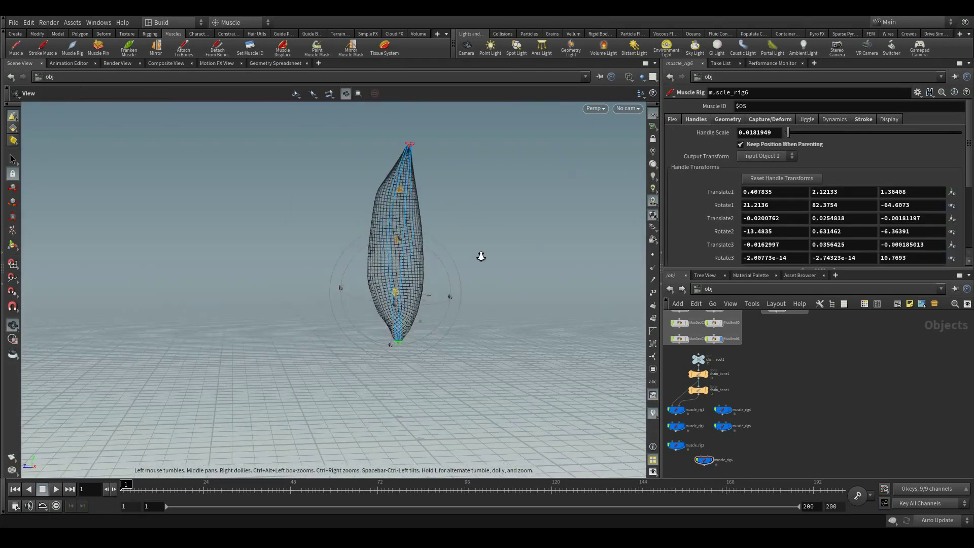
{"action": "scroll", "coordinate": [526, 271], "scroll_direction": "up", "scroll_amount": 3}
{"action": "middle_click_drag", "start_coordinate": [705, 460], "coordinate": [750, 455]}
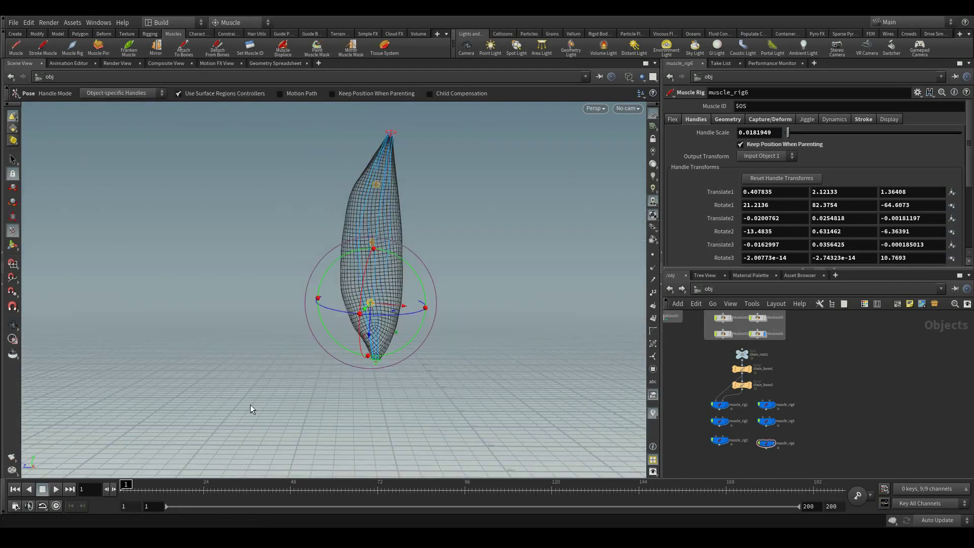
{"action": "left_click", "coordinate": [736, 357]}
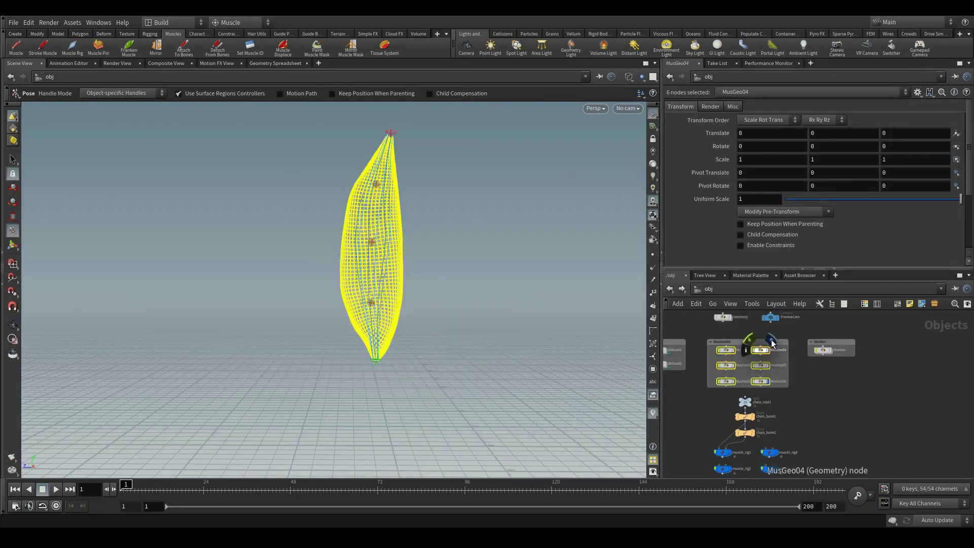
- Display the other muscle meshes and the SklGeo01 skeleton geometry around the leg
{"action": "left_click", "coordinate": [770, 342]}
{"action": "middle_click_drag", "start_coordinate": [680, 402], "coordinate": [757, 384]}
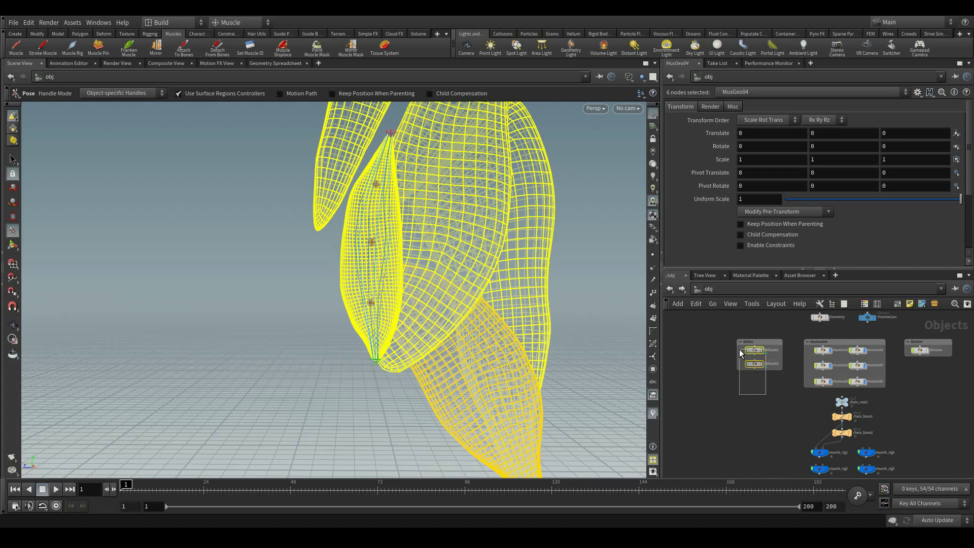
{"action": "left_click_drag", "start_coordinate": [739, 349], "coordinate": [740, 351]}
{"action": "left_click", "coordinate": [753, 349]}
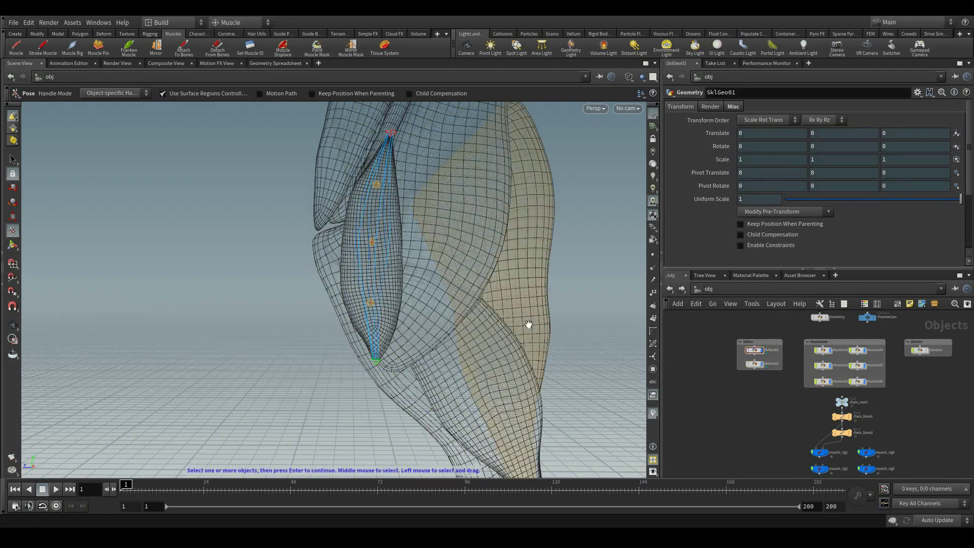
{"action": "key", "text": "Escape"}
{"action": "left_click_drag", "start_coordinate": [529, 325], "coordinate": [189, 217]}
{"action": "scroll", "coordinate": [451, 295], "scroll_direction": "up", "scroll_amount": 3}
- Select the six muscle rig nodes and scrub the animation to check their deformation
{"action": "middle_click_drag", "start_coordinate": [773, 431], "coordinate": [739, 403]}
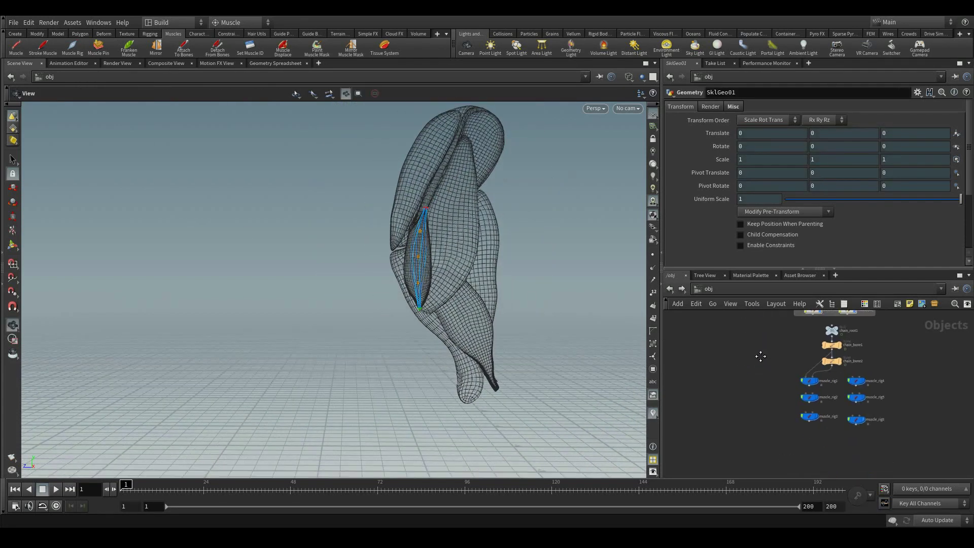
{"action": "key", "text": "ctrl+r"}
{"action": "left_click_drag", "start_coordinate": [737, 399], "coordinate": [875, 461]}
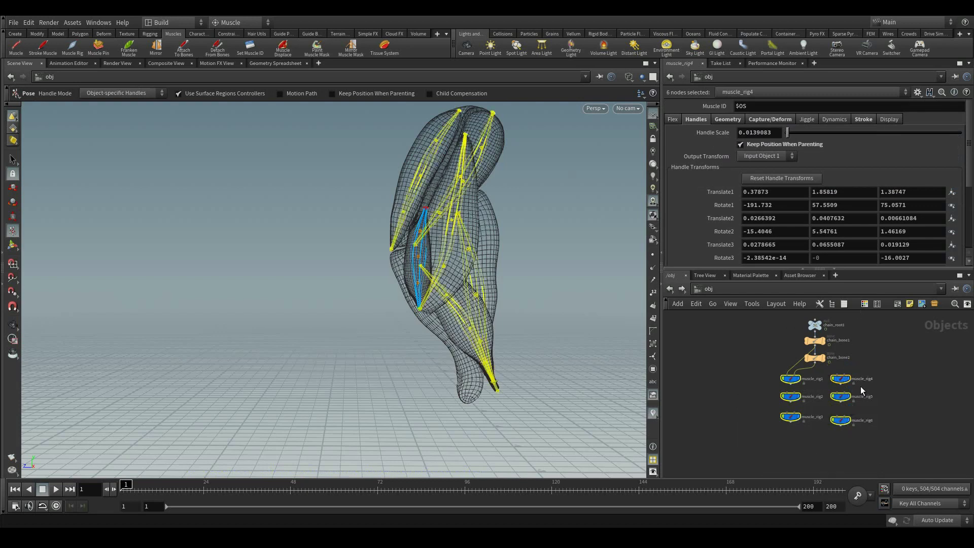
{"action": "left_click", "coordinate": [569, 296]}
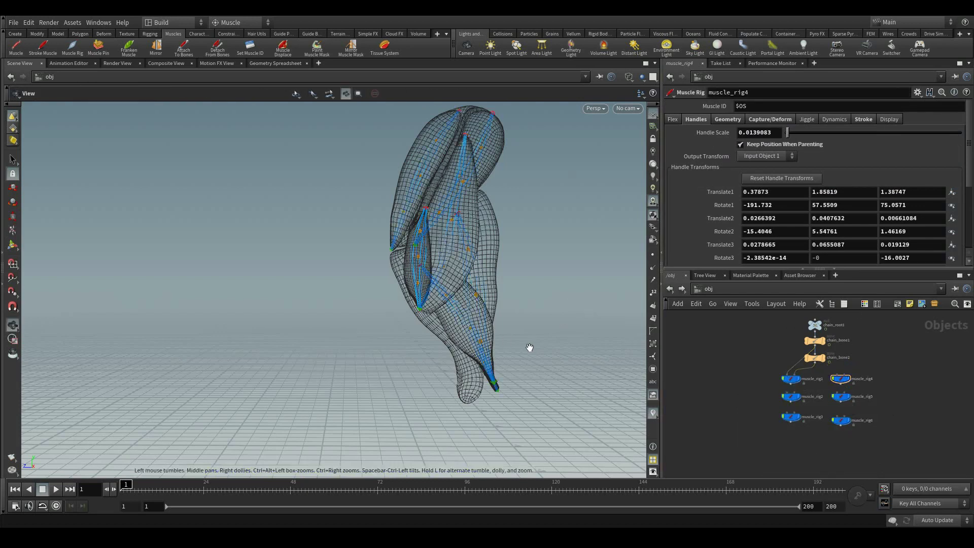
{"action": "left_click_drag", "start_coordinate": [528, 348], "coordinate": [598, 366], "text": "alt"}
{"action": "mouse_move", "coordinate": [138, 483]}
{"action": "left_mouse_down"}
{"action": "mouse_move", "coordinate": [542, 487]}
{"action": "mouse_move", "coordinate": [440, 505]}
{"action": "mouse_move", "coordinate": [111, 508]}
{"action": "left_mouse_up"}
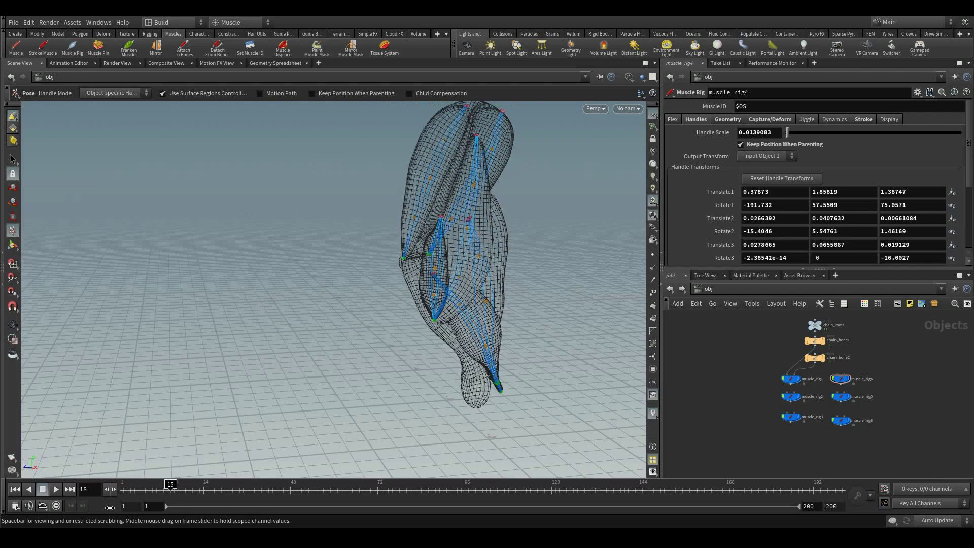
{"action": "middle_click_drag", "start_coordinate": [726, 435], "coordinate": [708, 438]}
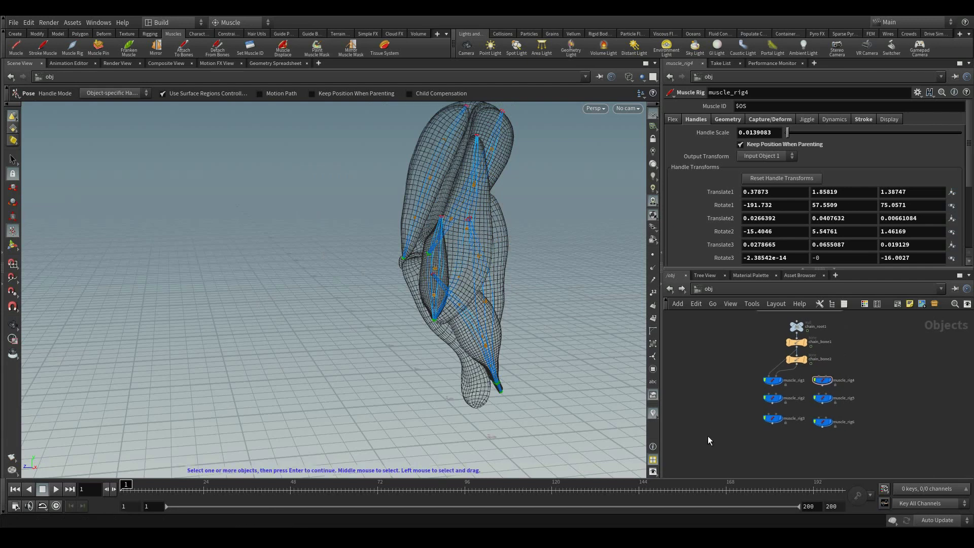
{"action": "scroll", "coordinate": [587, 314], "scroll_direction": "up", "scroll_amount": 5}
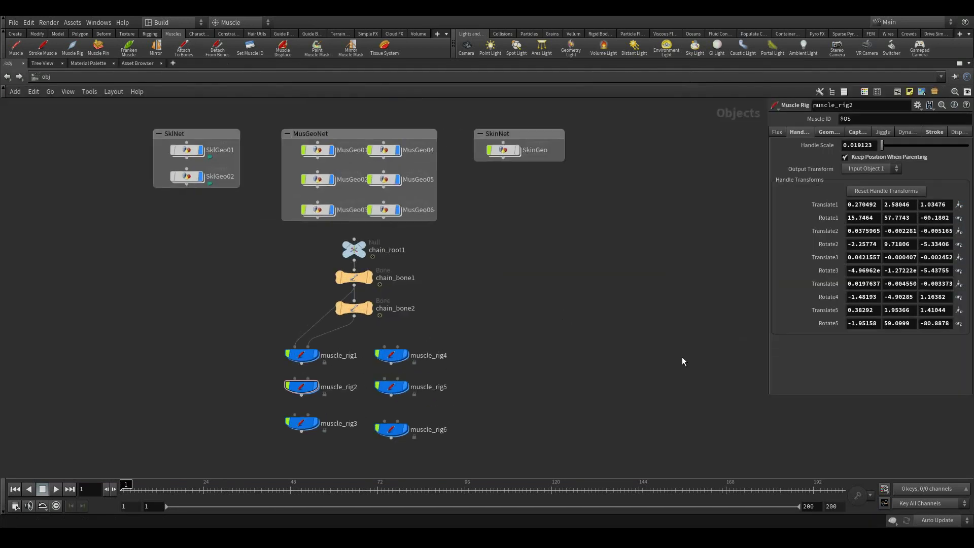
{"action": "scroll", "coordinate": [656, 304], "scroll_direction": "up", "scroll_amount": 3}
{"action": "scroll", "coordinate": [614, 329], "scroll_direction": "down", "scroll_amount": 2}
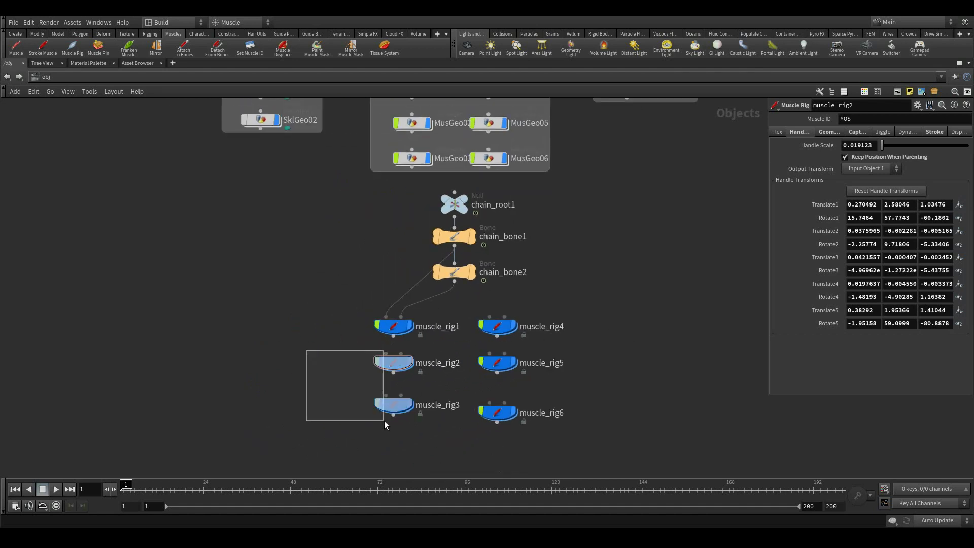
- Select muscle_rig2 through muscle_rig6 together and parent them under chain_bone2
{"action": "left_click_drag", "start_coordinate": [384, 421], "coordinate": [385, 422]}
{"action": "left_click_drag", "start_coordinate": [499, 321], "coordinate": [500, 321], "text": "shift"}
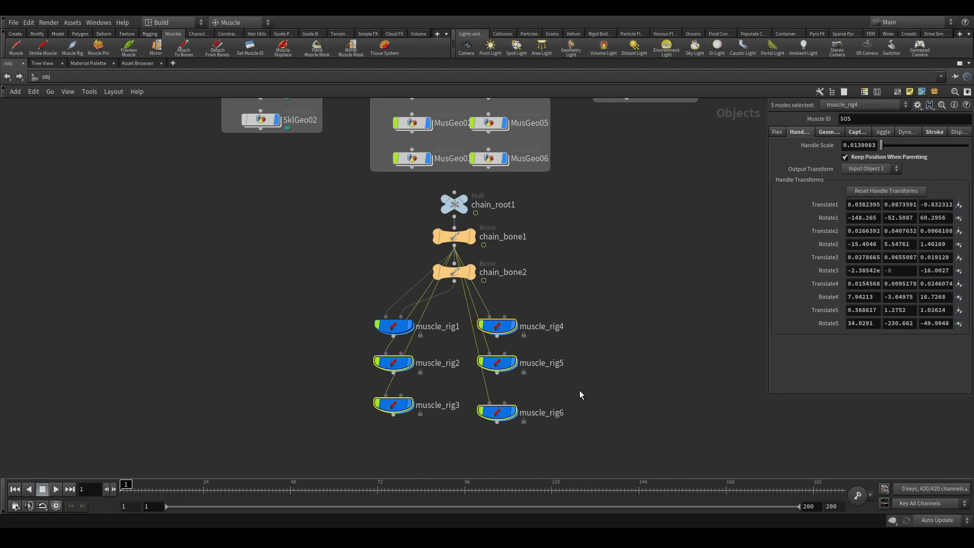
{"action": "left_click", "coordinate": [656, 395]}
{"action": "left_click_drag", "start_coordinate": [709, 459], "coordinate": [506, 324]}
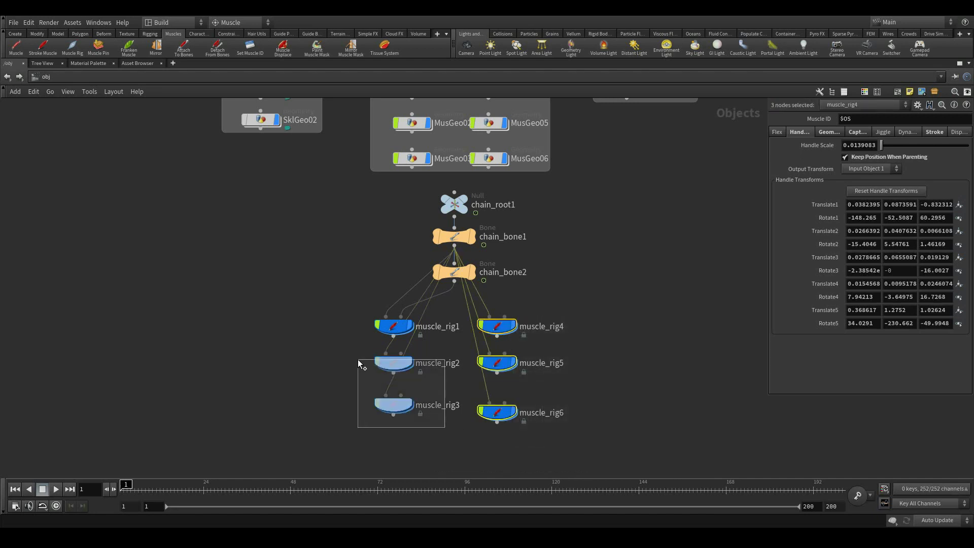
{"action": "left_click_drag", "start_coordinate": [359, 364], "coordinate": [359, 364], "text": "shift"}
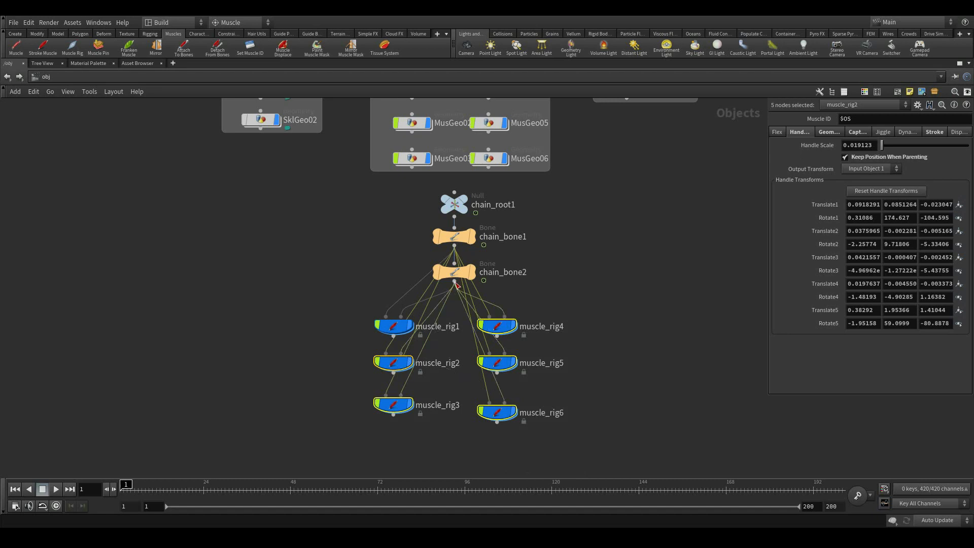
{"action": "left_click", "coordinate": [551, 347]}
- Enclose muscle_rig1–6 in a network box titled MuscleRig and restore the 3D view layout
{"action": "left_click", "coordinate": [895, 92]}
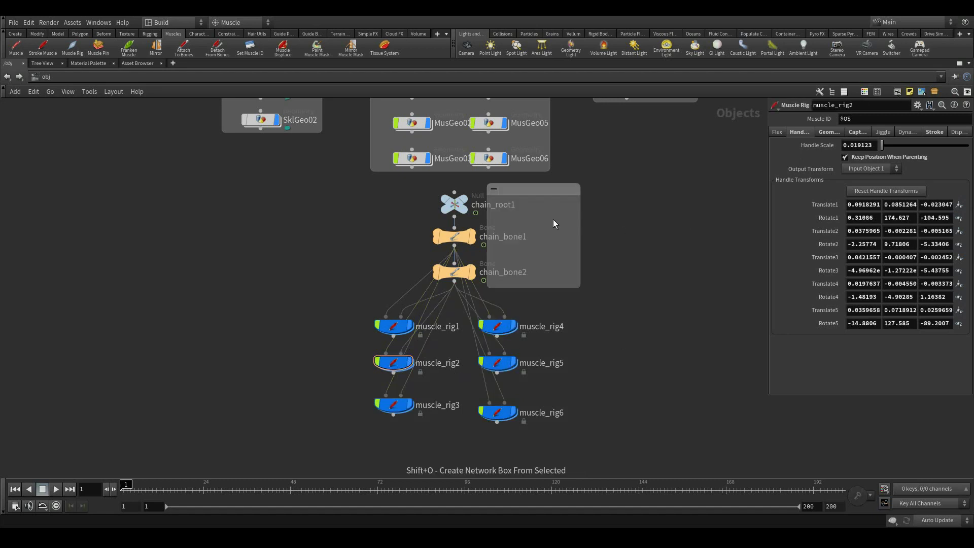
{"action": "left_click_drag", "start_coordinate": [525, 190], "coordinate": [382, 306]}
{"action": "left_click_drag", "start_coordinate": [440, 406], "coordinate": [581, 431]}
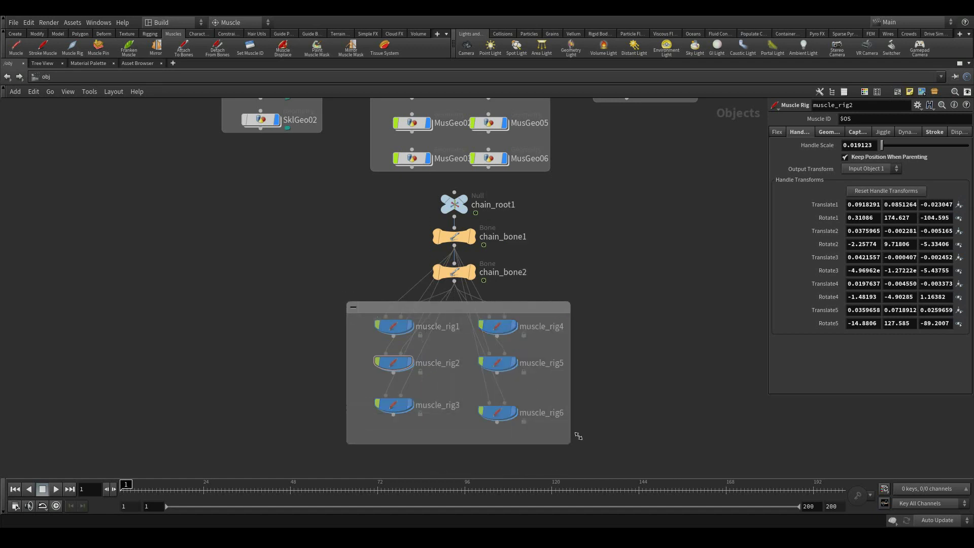
{"action": "mouse_move", "coordinate": [669, 417]}
{"action": "left_mouse_down"}
{"action": "mouse_move", "coordinate": [370, 323]}
{"action": "mouse_move", "coordinate": [397, 331]}
{"action": "left_mouse_up"}
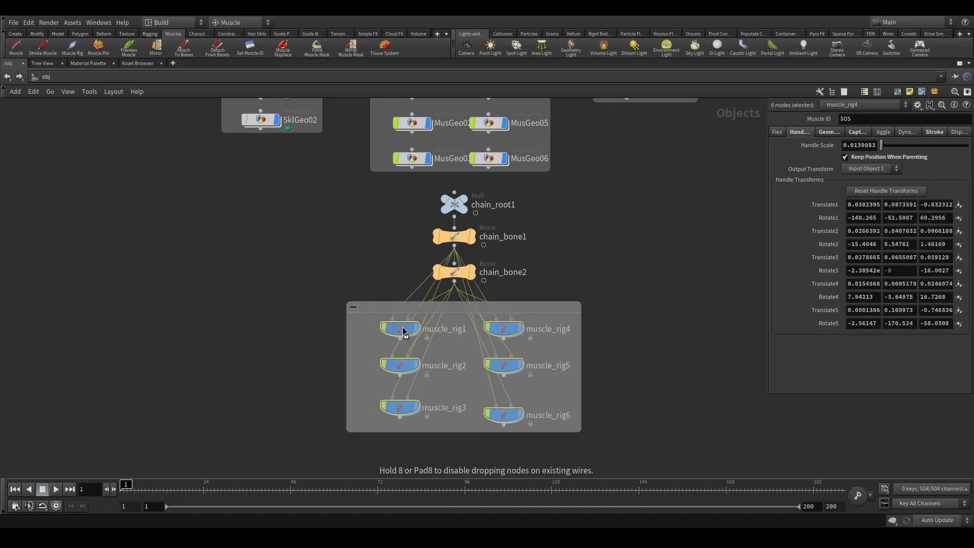
{"action": "double_click", "coordinate": [390, 308]}
{"action": "type", "text": "MuscleRig"}
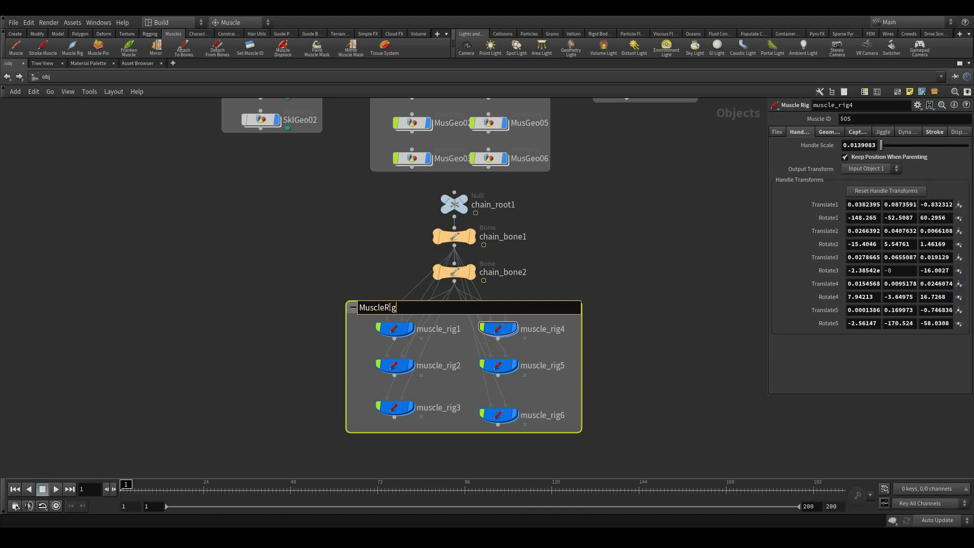
{"action": "key", "text": "Return"}
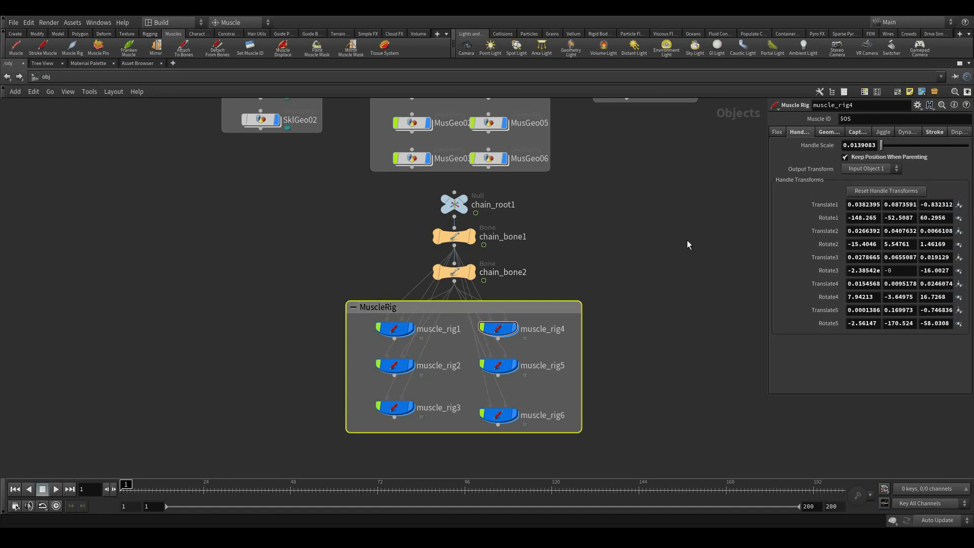
{"action": "key", "text": "ctrl+b"}
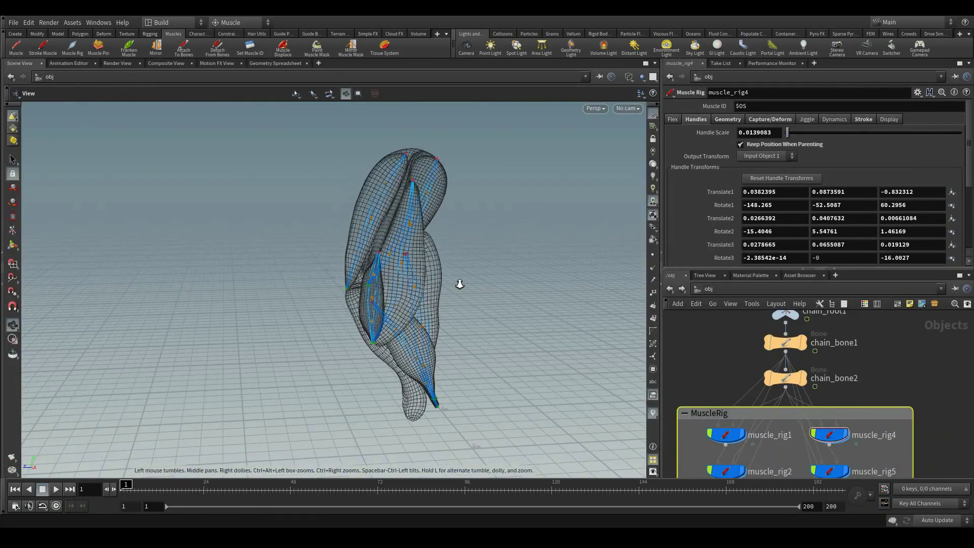
{"action": "mouse_move", "coordinate": [126, 484]}
{"action": "left_mouse_down"}
{"action": "mouse_move", "coordinate": [339, 497]}
{"action": "mouse_move", "coordinate": [52, 520]}
{"action": "left_mouse_up"}
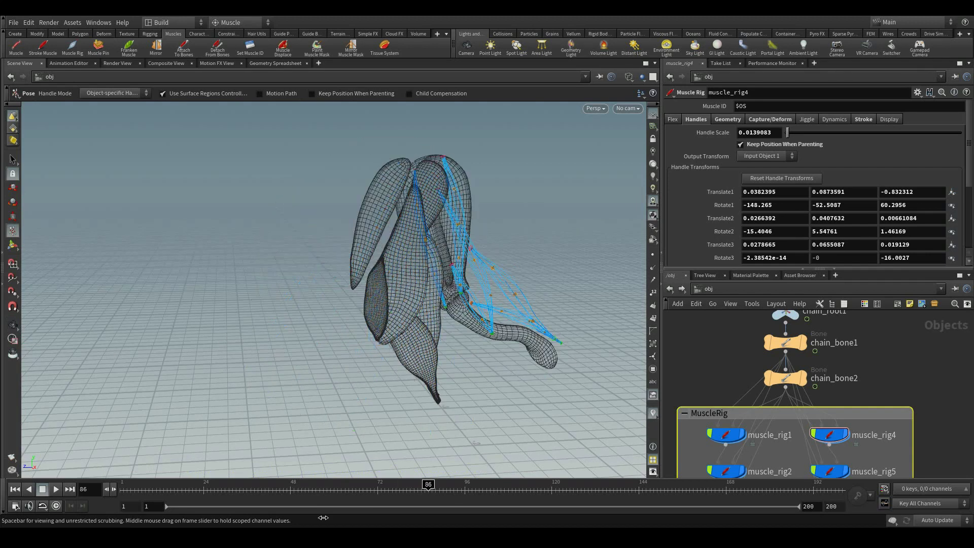
{"action": "left_click", "coordinate": [367, 351]}
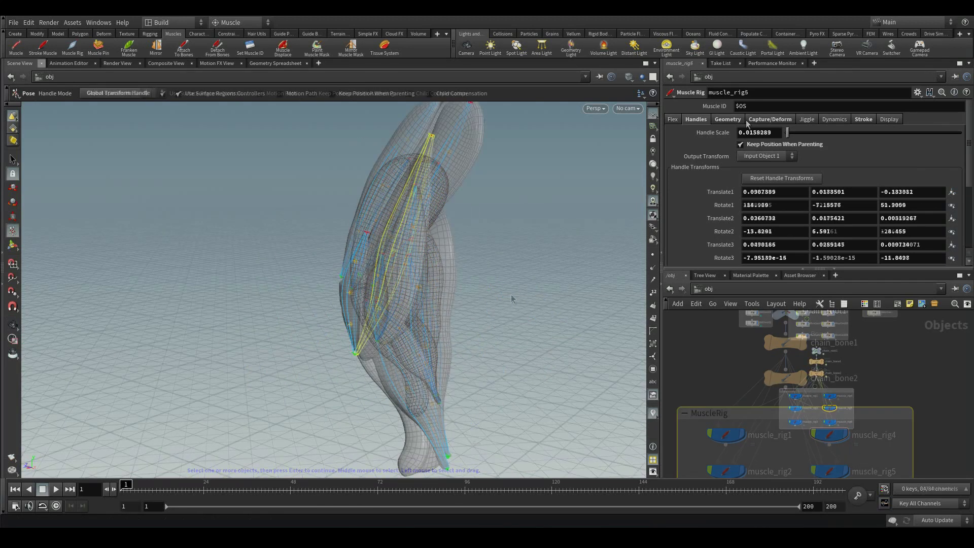
{"action": "left_click", "coordinate": [729, 120]}
{"action": "middle_click_drag", "start_coordinate": [719, 142], "coordinate": [752, 166]}
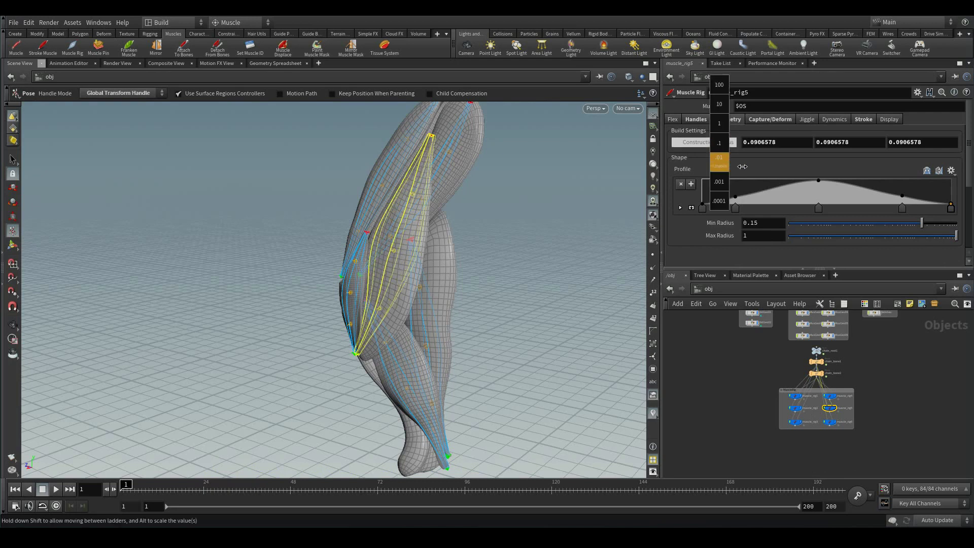
{"action": "key", "text": "Escape"}
{"action": "left_click_drag", "start_coordinate": [557, 198], "coordinate": [532, 223]}
{"action": "key", "text": "ctrl+z"}
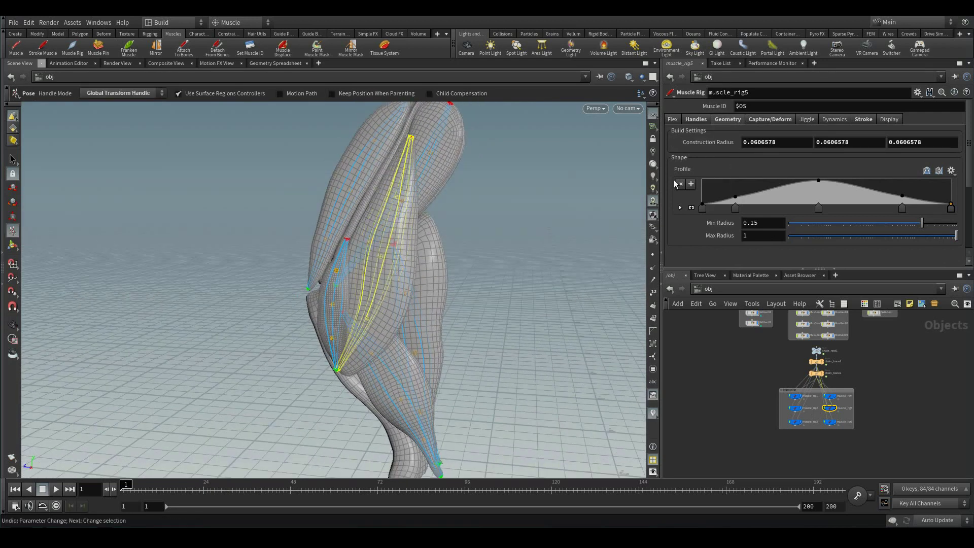
{"action": "mouse_move", "coordinate": [790, 138]}
{"action": "middle_mouse_down"}
{"action": "mouse_move", "coordinate": [793, 152]}
{"action": "mouse_move", "coordinate": [826, 155]}
{"action": "middle_mouse_up"}
{"action": "key", "text": "Escape"}
{"action": "mouse_move", "coordinate": [502, 204]}
{"action": "left_mouse_down"}
{"action": "mouse_move", "coordinate": [404, 201]}
{"action": "mouse_move", "coordinate": [514, 209]}
{"action": "mouse_move", "coordinate": [336, 220]}
{"action": "mouse_move", "coordinate": [414, 249]}
{"action": "mouse_move", "coordinate": [474, 234]}
{"action": "mouse_move", "coordinate": [320, 230]}
{"action": "mouse_move", "coordinate": [231, 241]}
{"action": "mouse_move", "coordinate": [331, 266]}
{"action": "mouse_move", "coordinate": [434, 257]}
{"action": "mouse_move", "coordinate": [403, 265]}
{"action": "mouse_move", "coordinate": [510, 304]}
{"action": "mouse_move", "coordinate": [423, 289]}
{"action": "mouse_move", "coordinate": [397, 268]}
{"action": "left_mouse_up"}
{"action": "key", "text": "ctrl+z"}
{"action": "key", "text": "Return"}
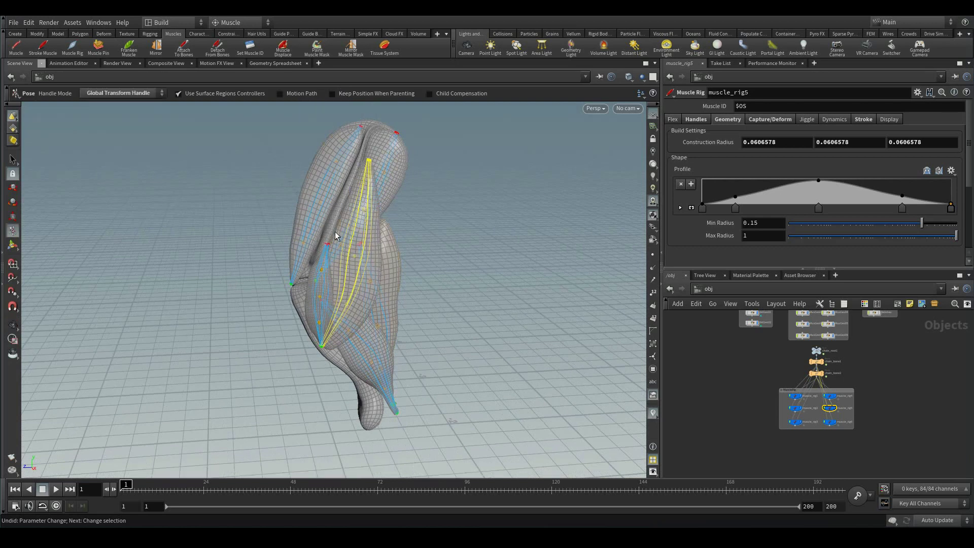
{"action": "left_click_drag", "start_coordinate": [476, 226], "coordinate": [424, 197]}
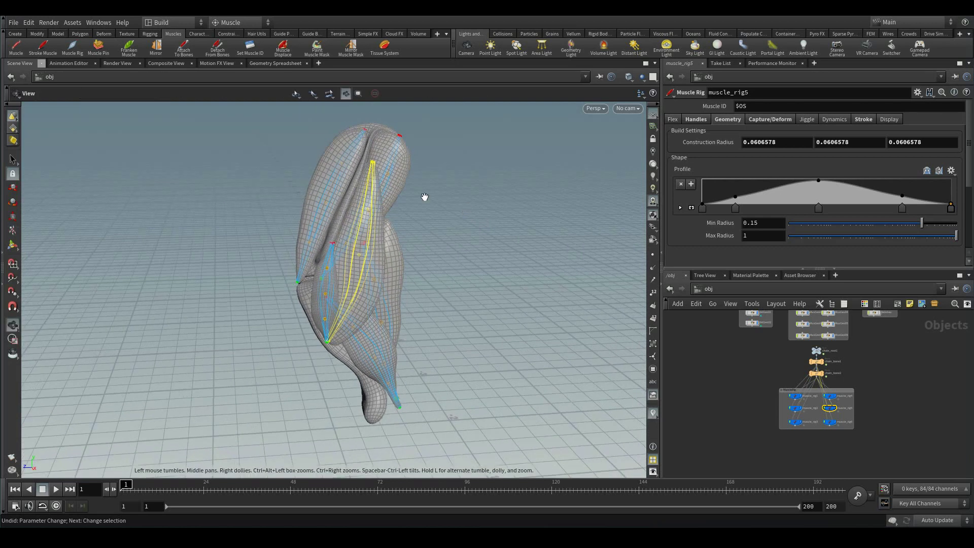
- Start a Franken Muscle using MusGeo01 and all its primitives as the source
{"action": "left_click", "coordinate": [132, 50]}
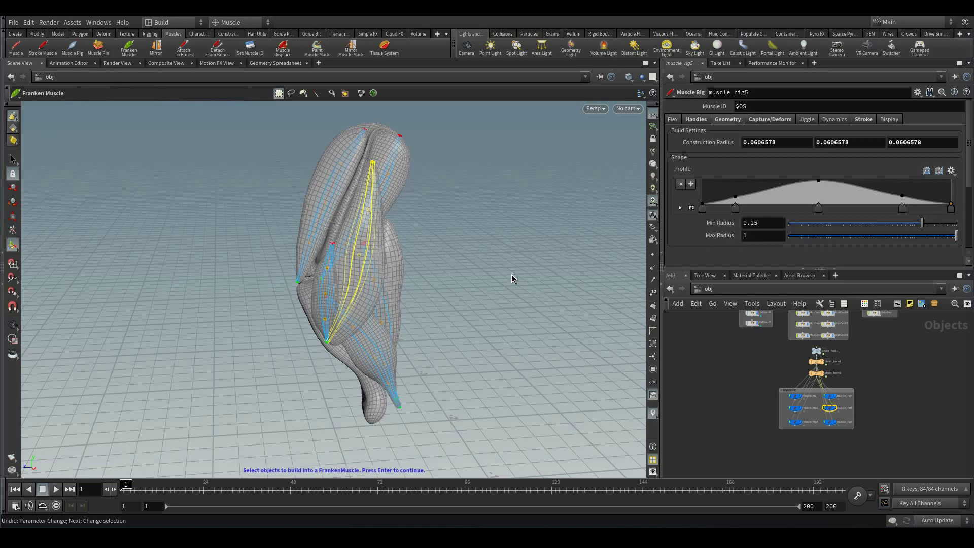
{"action": "left_click", "coordinate": [329, 163]}
{"action": "left_click", "coordinate": [327, 164]}
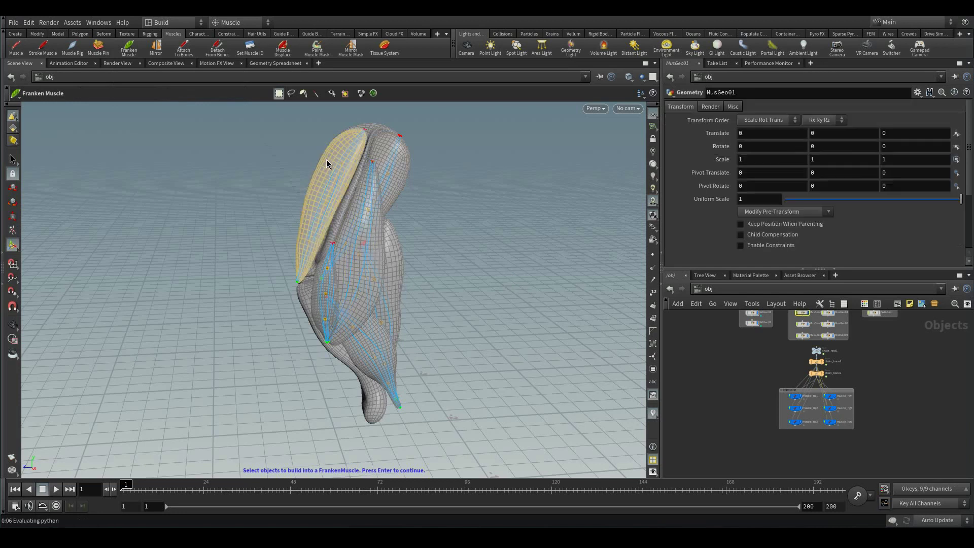
{"action": "right_click", "coordinate": [483, 188]}
{"action": "left_click", "coordinate": [501, 208]}
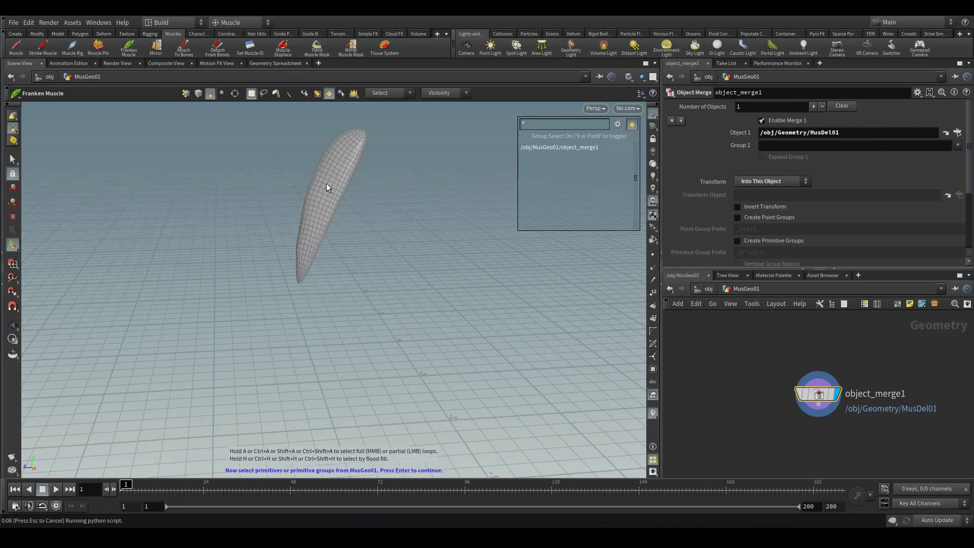
{"action": "left_click_drag", "start_coordinate": [201, 122], "coordinate": [462, 320]}
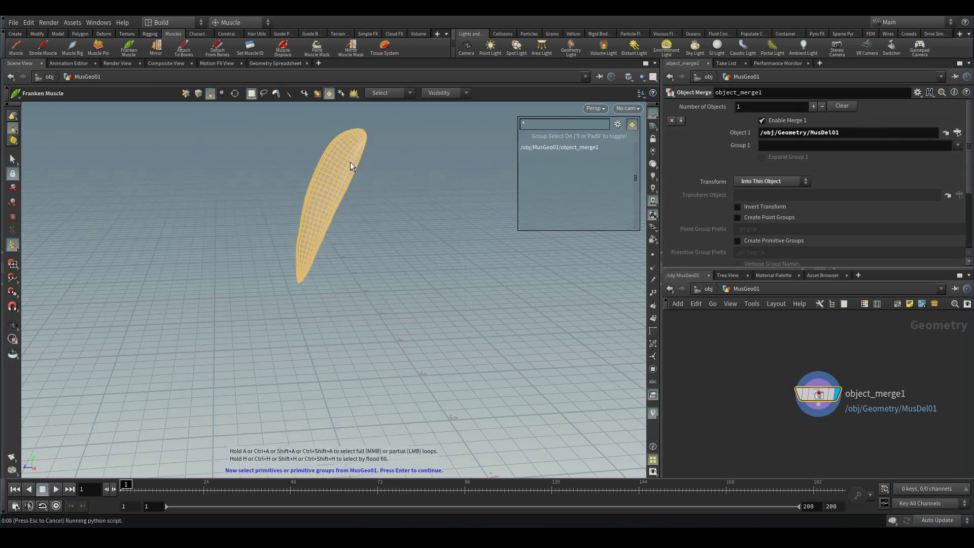
{"action": "right_click", "coordinate": [351, 162]}
{"action": "left_click", "coordinate": [378, 188]}
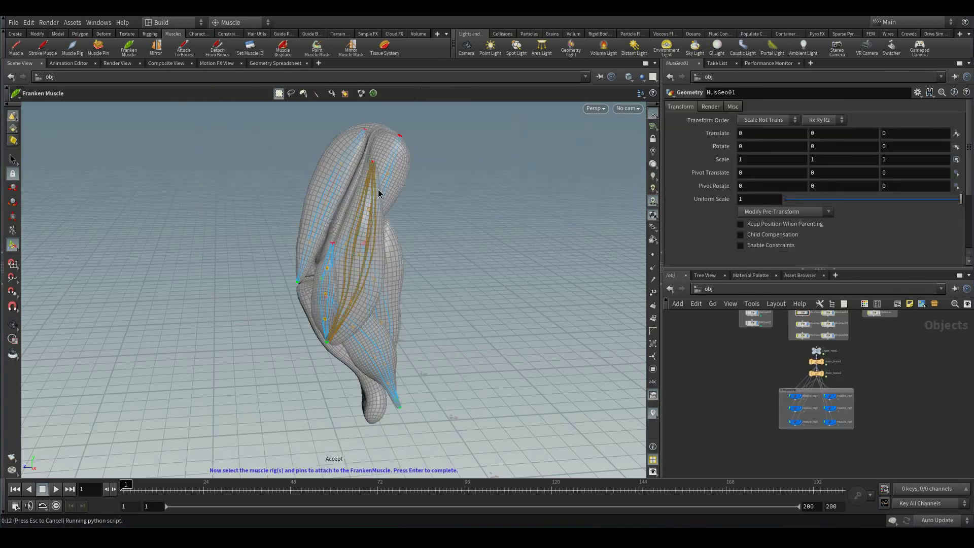
- Attach muscle_rig1, finish frankenmuscle1, and place its node below the rig box
{"action": "left_click", "coordinate": [797, 397]}
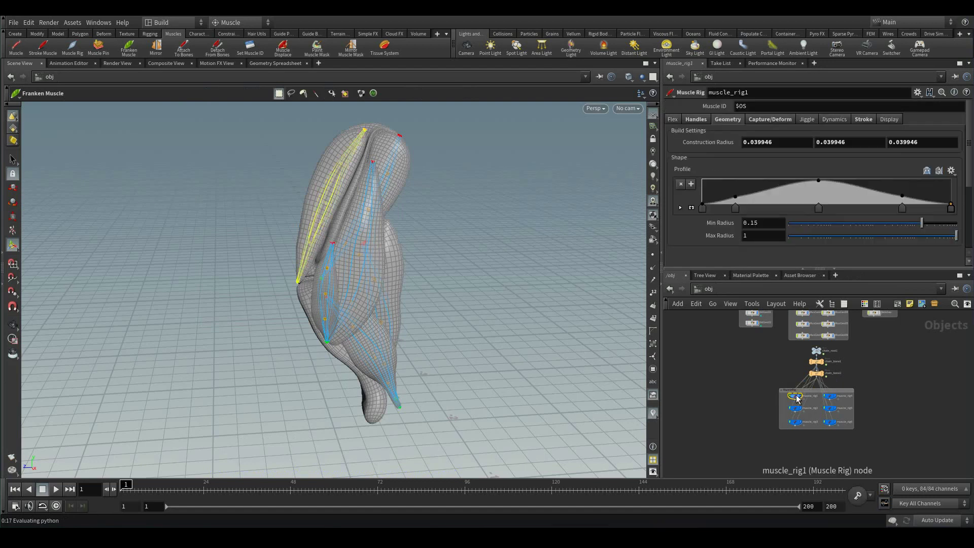
{"action": "right_click", "coordinate": [433, 156]}
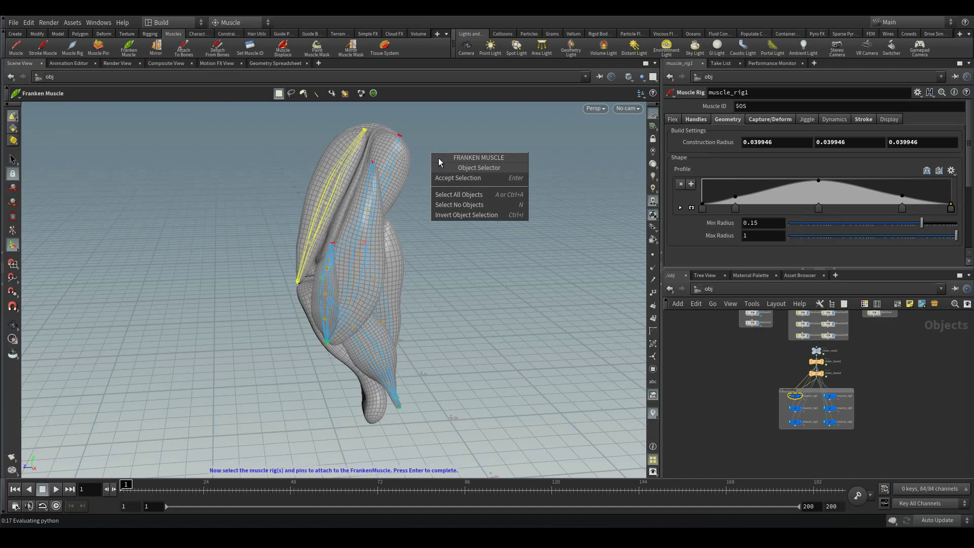
{"action": "left_click", "coordinate": [457, 182]}
{"action": "key", "text": "ctrl+z"}
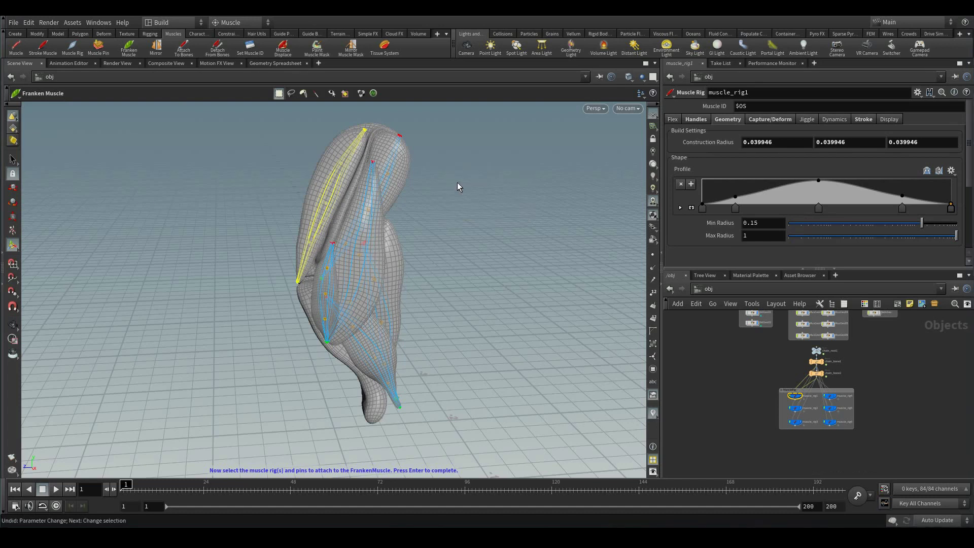
{"action": "key", "text": "Return"}
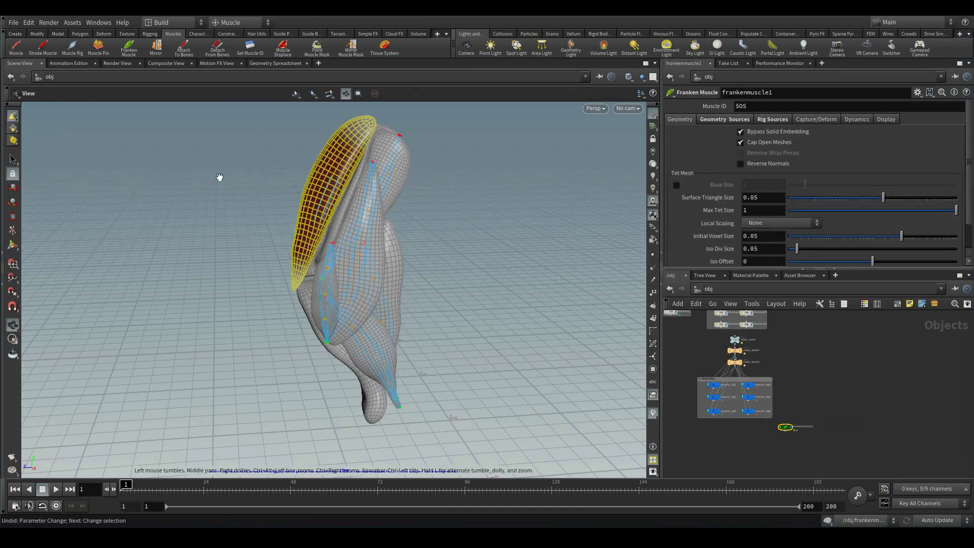
{"action": "mouse_move", "coordinate": [219, 177]}
{"action": "left_mouse_down"}
{"action": "mouse_move", "coordinate": [199, 199]}
{"action": "mouse_move", "coordinate": [270, 259]}
{"action": "left_mouse_up"}
{"action": "scroll", "coordinate": [890, 441], "scroll_direction": "up", "scroll_amount": 2}
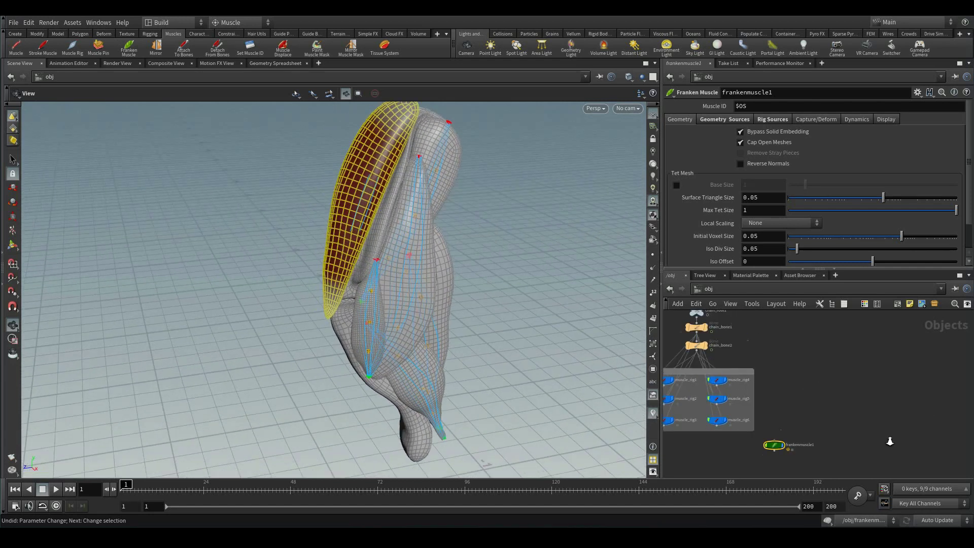
{"action": "scroll", "coordinate": [876, 411], "scroll_direction": "up", "scroll_amount": 3}
{"action": "mouse_move", "coordinate": [823, 418]}
{"action": "left_mouse_down"}
{"action": "mouse_move", "coordinate": [756, 443]}
{"action": "mouse_move", "coordinate": [738, 433]}
{"action": "left_mouse_up"}
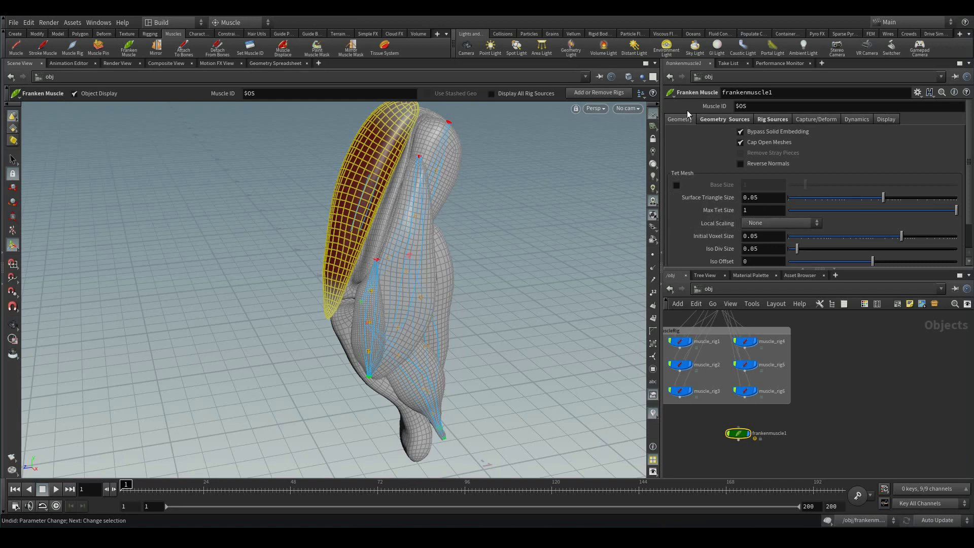
- Check frankenmuscle1's geometry source inside MusGeo01, then show its muscle_rig1 rig sources
{"action": "left_click", "coordinate": [737, 119]}
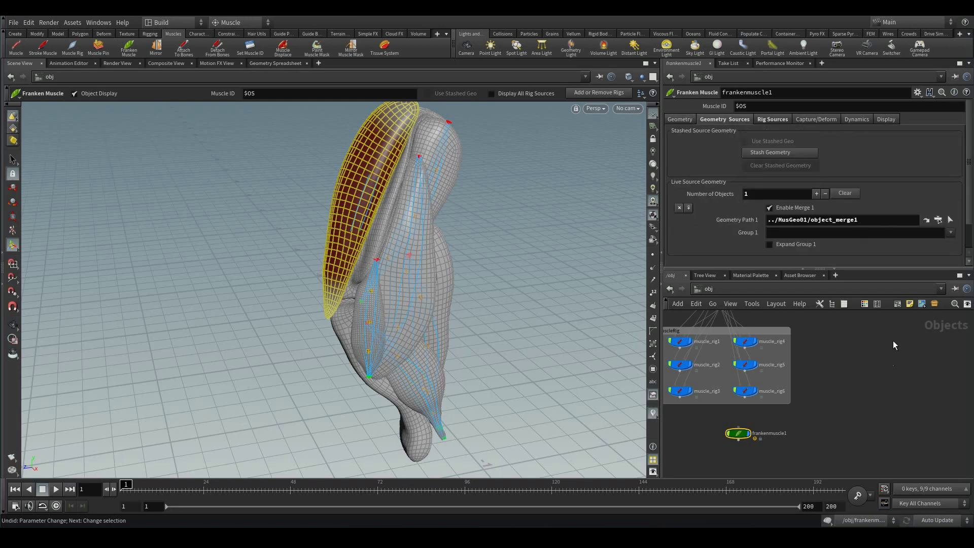
{"action": "middle_click_drag", "start_coordinate": [893, 340], "coordinate": [786, 348]}
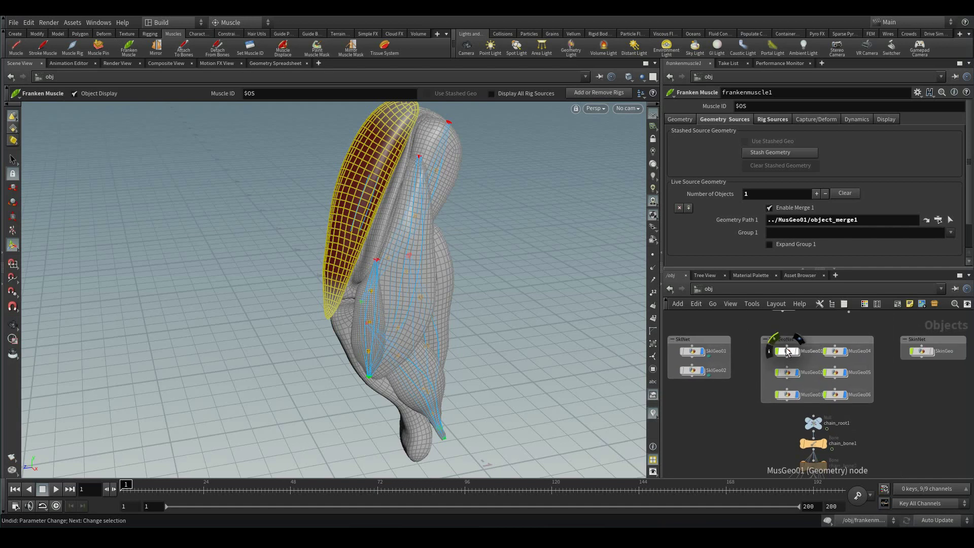
{"action": "double_click", "coordinate": [787, 350]}
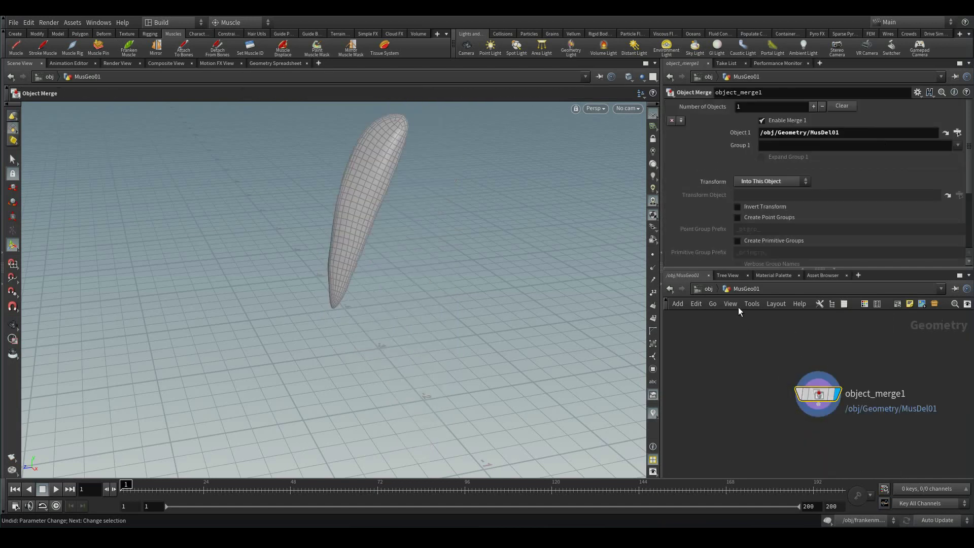
{"action": "left_click", "coordinate": [706, 289]}
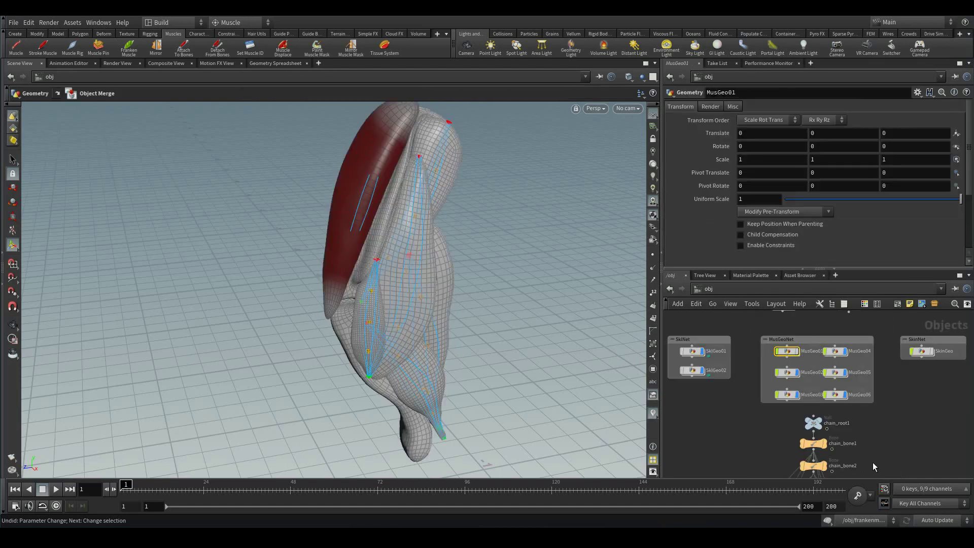
{"action": "middle_click_drag", "start_coordinate": [873, 462], "coordinate": [851, 419]}
{"action": "middle_click_drag", "start_coordinate": [852, 457], "coordinate": [914, 420]}
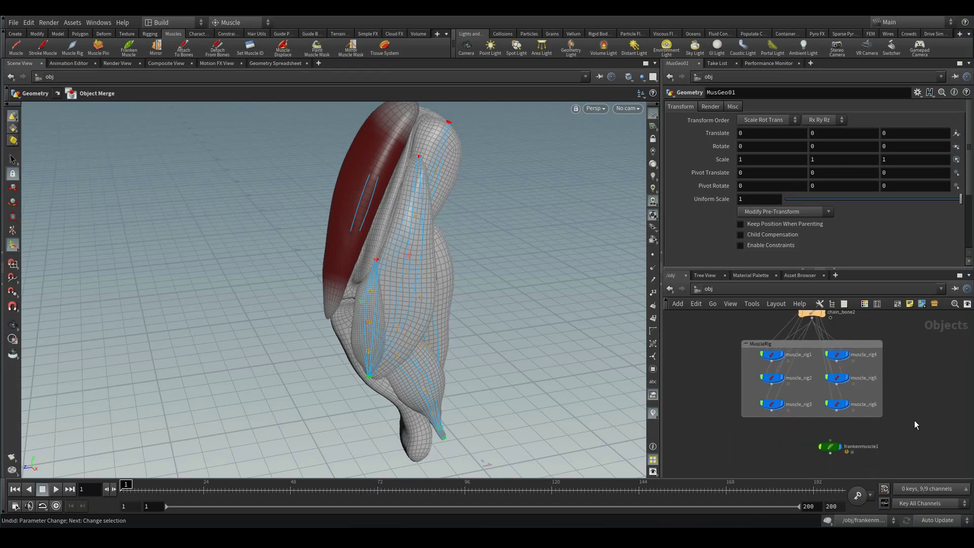
{"action": "left_click", "coordinate": [830, 447]}
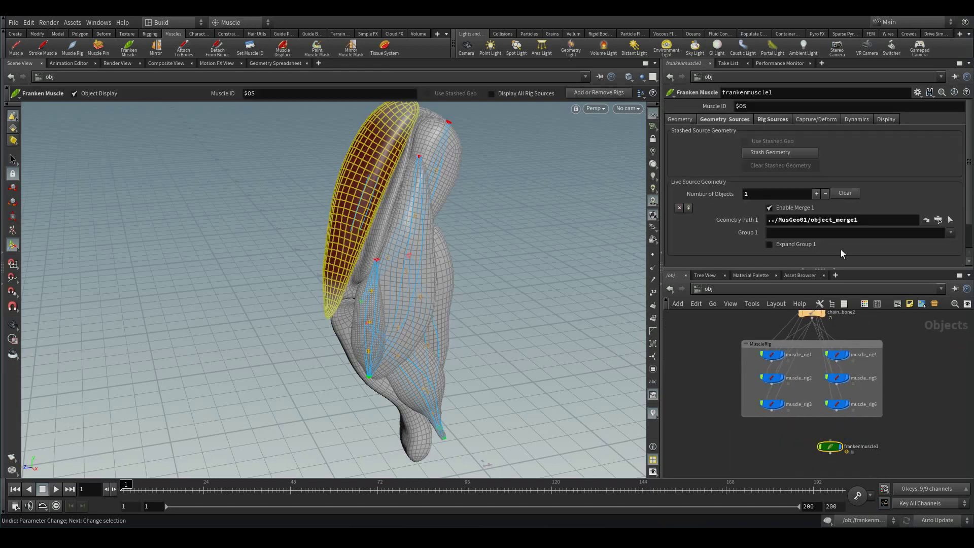
{"action": "left_click", "coordinate": [781, 122]}
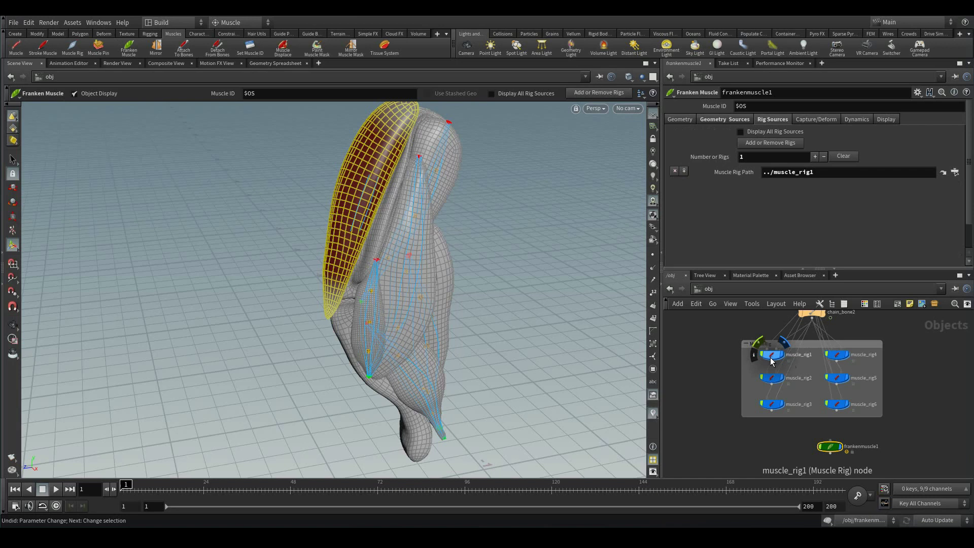
- Open the Capture/Deform settings and toggle the capture guide display on the muscle
{"action": "left_click", "coordinate": [818, 119]}
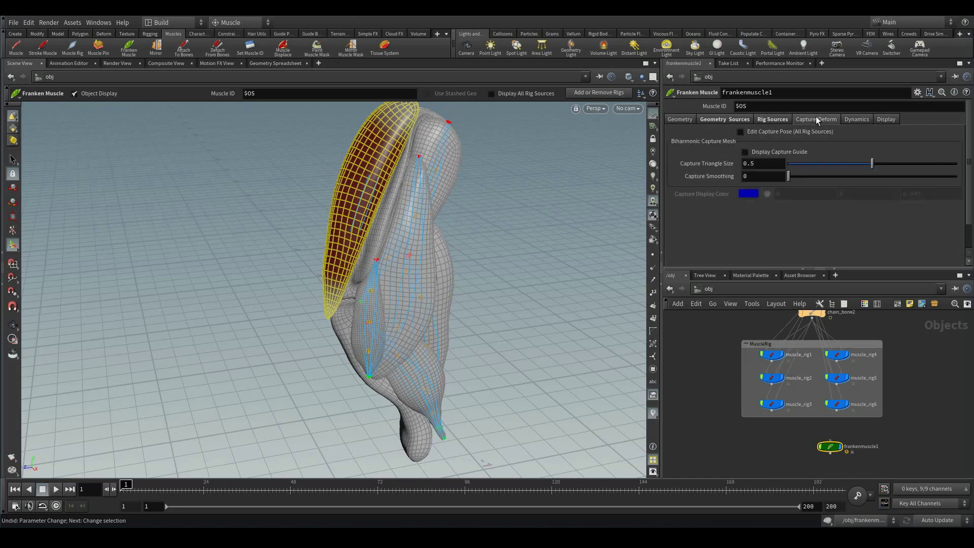
{"action": "left_click", "coordinate": [745, 152]}
{"action": "key", "text": "Escape"}
{"action": "mouse_move", "coordinate": [567, 180]}
{"action": "left_mouse_down"}
{"action": "mouse_move", "coordinate": [500, 233]}
{"action": "mouse_move", "coordinate": [441, 216]}
{"action": "mouse_move", "coordinate": [495, 217]}
{"action": "left_mouse_up"}
{"action": "key", "text": "Return"}
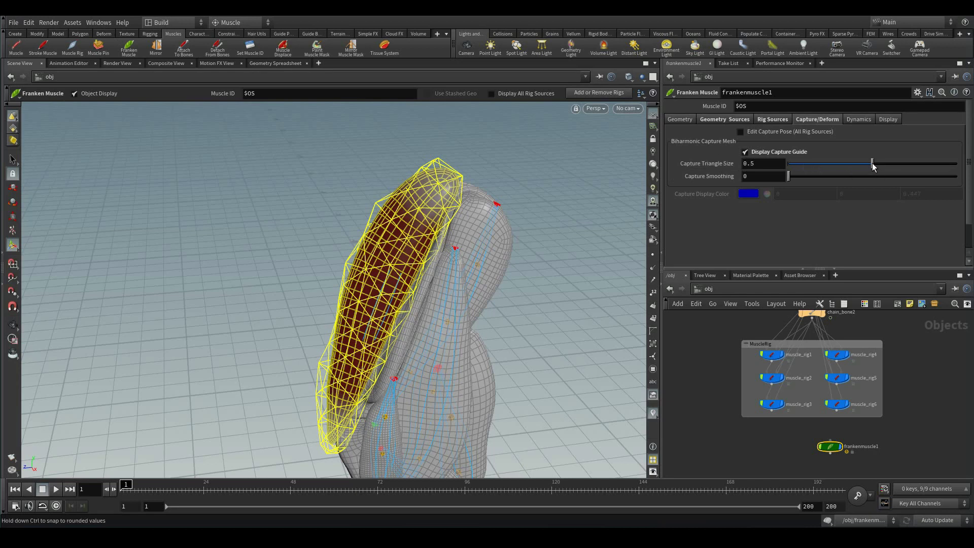
- Try a smaller Capture Triangle Size, then undo back to 0.5
{"action": "left_click_drag", "start_coordinate": [863, 167], "coordinate": [841, 166]}
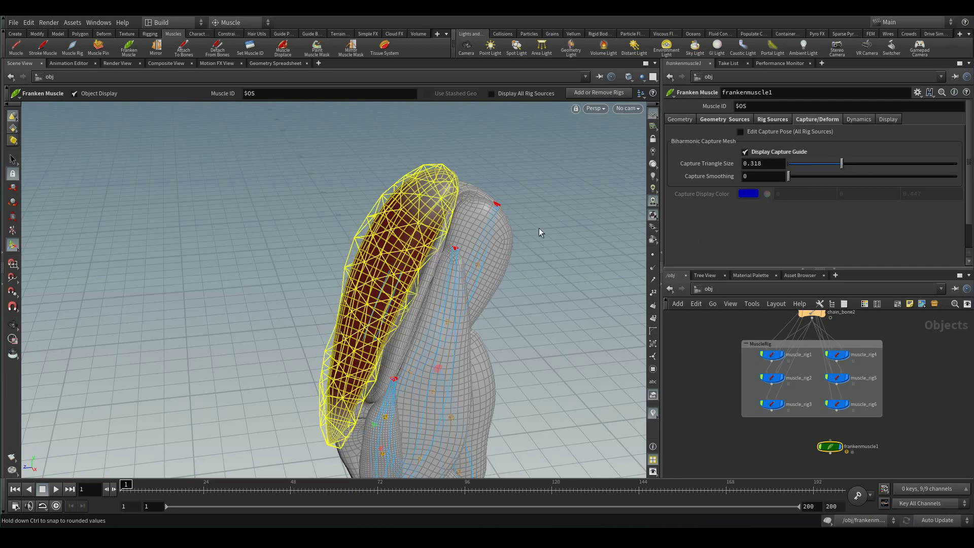
{"action": "key", "text": "ctrl+z"}
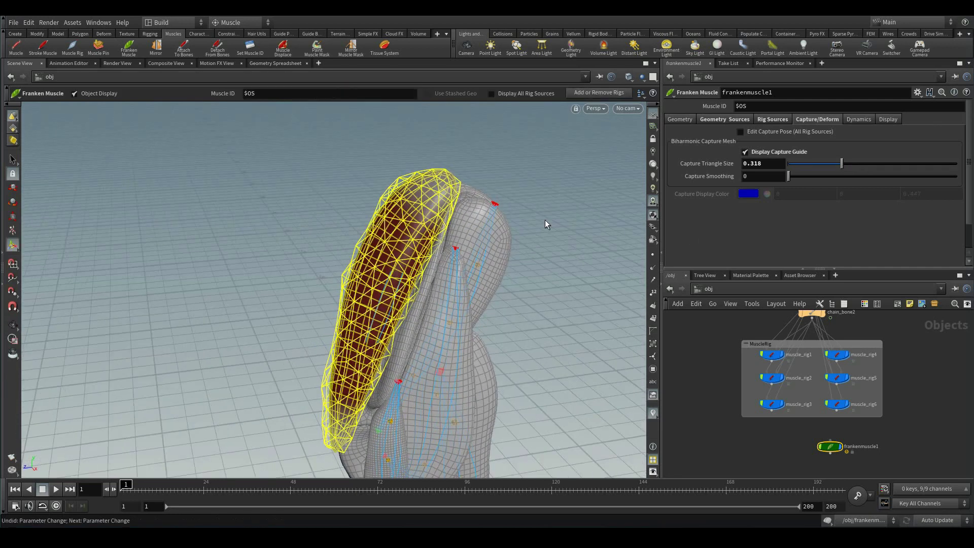
{"action": "key", "text": "ctrl+z"}
{"action": "key", "text": "Escape"}
{"action": "mouse_move", "coordinate": [580, 341]}
{"action": "left_mouse_down"}
{"action": "mouse_move", "coordinate": [522, 321]}
{"action": "mouse_move", "coordinate": [459, 216]}
{"action": "mouse_move", "coordinate": [532, 272]}
{"action": "mouse_move", "coordinate": [528, 252]}
{"action": "mouse_move", "coordinate": [505, 245]}
{"action": "mouse_move", "coordinate": [540, 240]}
{"action": "mouse_move", "coordinate": [528, 243]}
{"action": "left_mouse_up"}
{"action": "key", "text": "Return"}
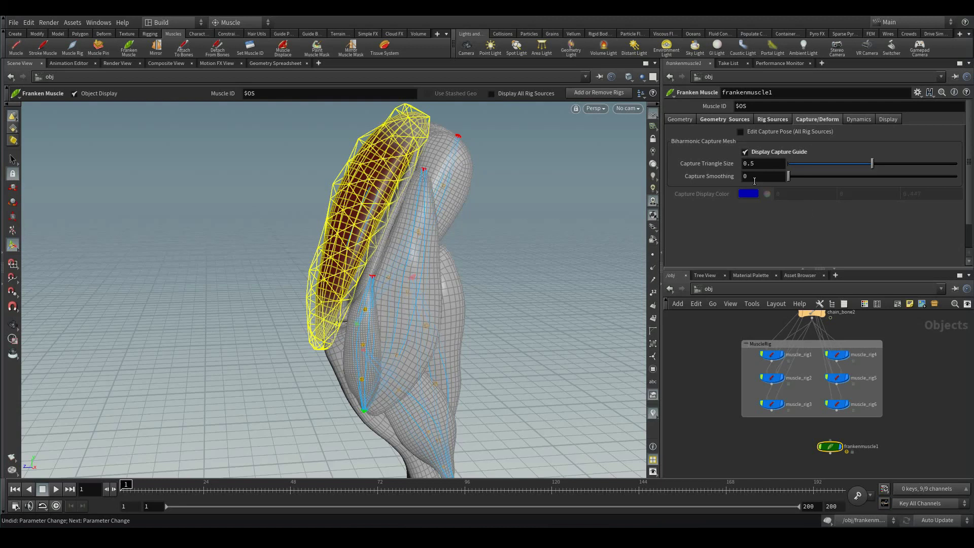
- Browse the Dynamics, Display and Rig Sources tabs, ending back on Capture/Deform
{"action": "left_click", "coordinate": [858, 119]}
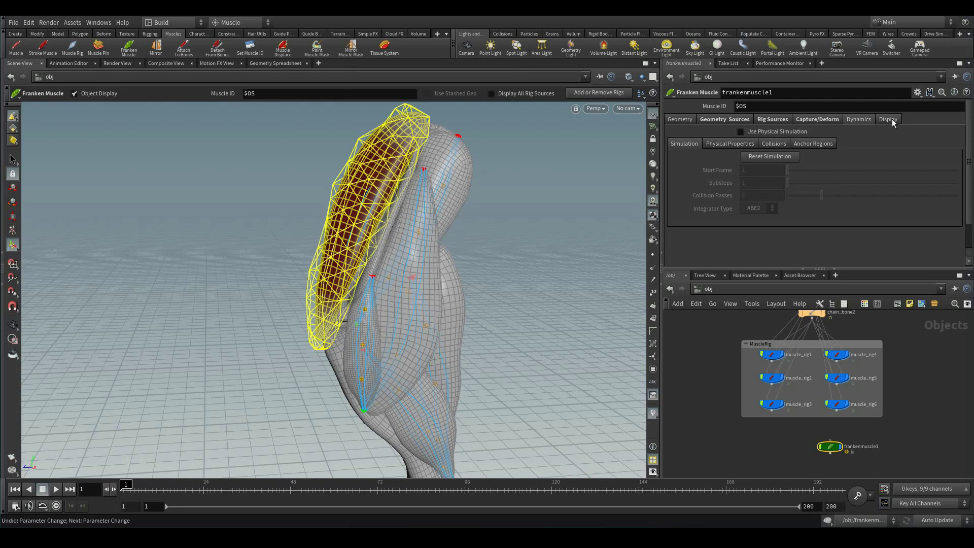
{"action": "left_click", "coordinate": [890, 120]}
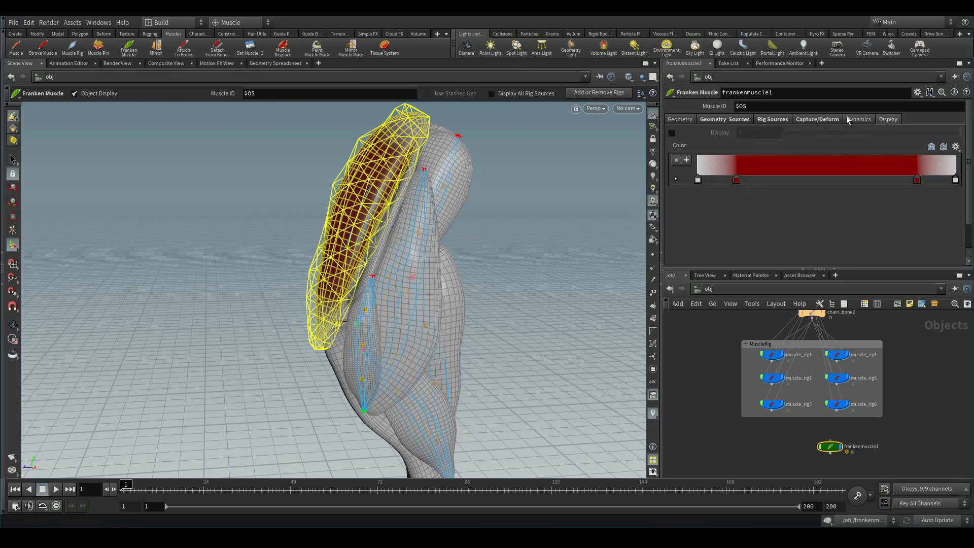
{"action": "left_click", "coordinate": [769, 121]}
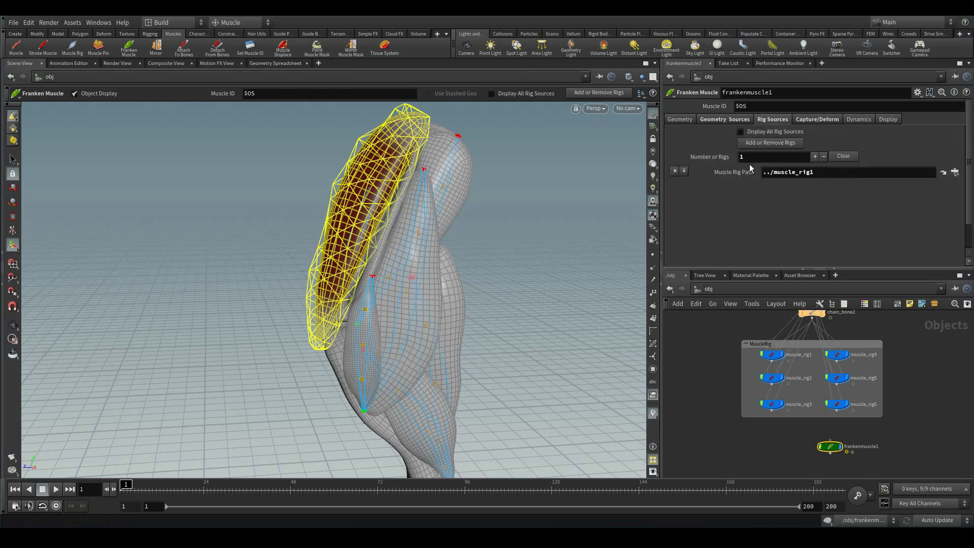
{"action": "left_click", "coordinate": [816, 118]}
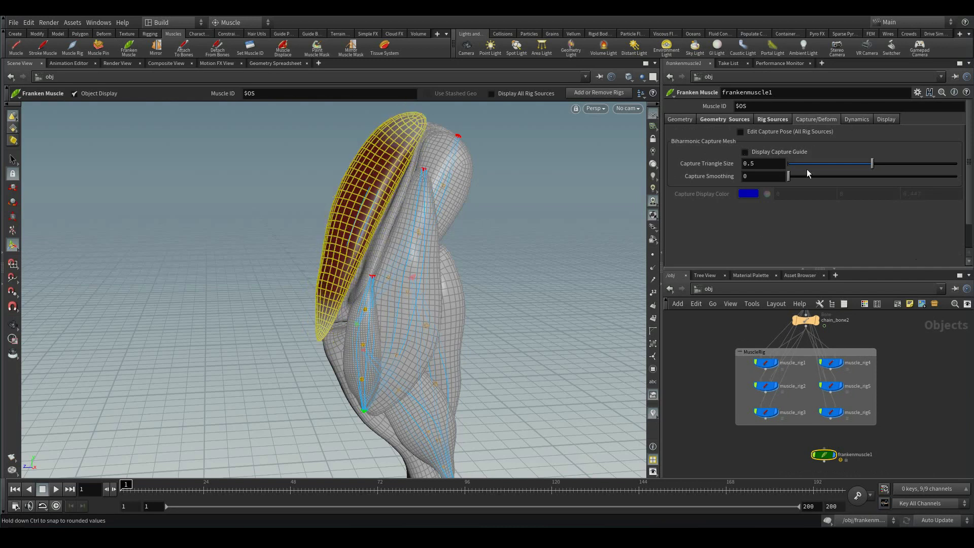
- Create frankenmuscle2 and frankenmuscle3 by accepting their muscle geometry selections
{"action": "left_click", "coordinate": [897, 454]}
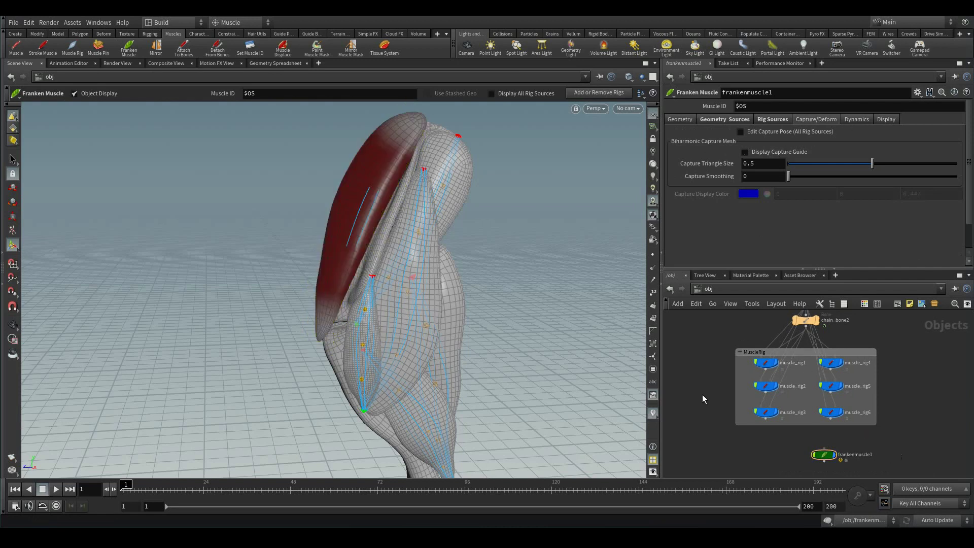
{"action": "key", "text": "Escape"}
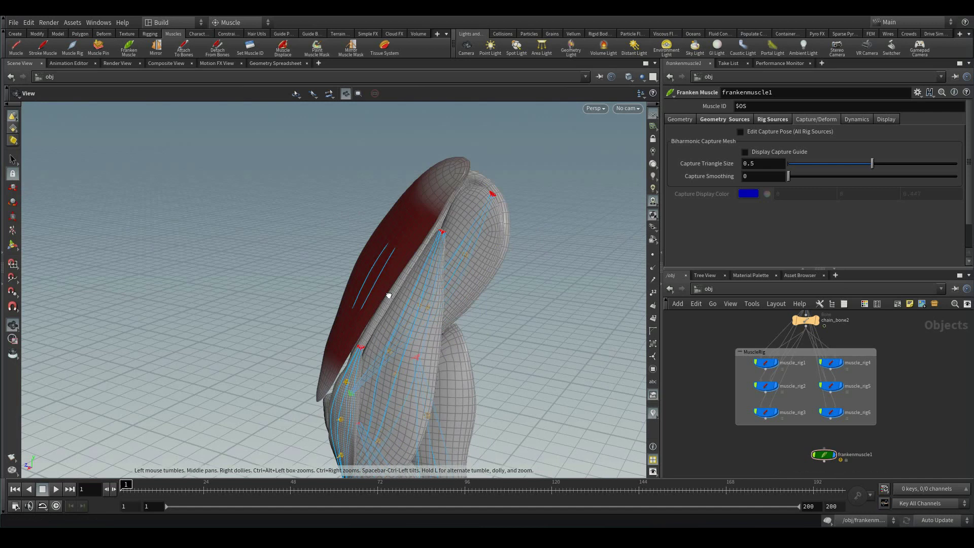
{"action": "mouse_move", "coordinate": [396, 261]}
{"action": "left_mouse_down"}
{"action": "mouse_move", "coordinate": [401, 299]}
{"action": "mouse_move", "coordinate": [427, 305]}
{"action": "left_mouse_up"}
{"action": "key", "text": "Return"}
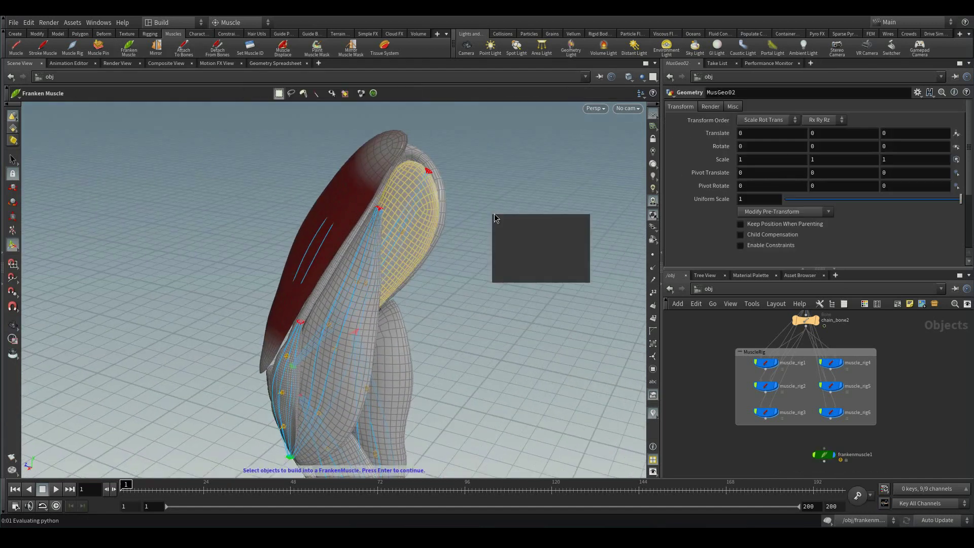
{"action": "key", "text": "Return"}
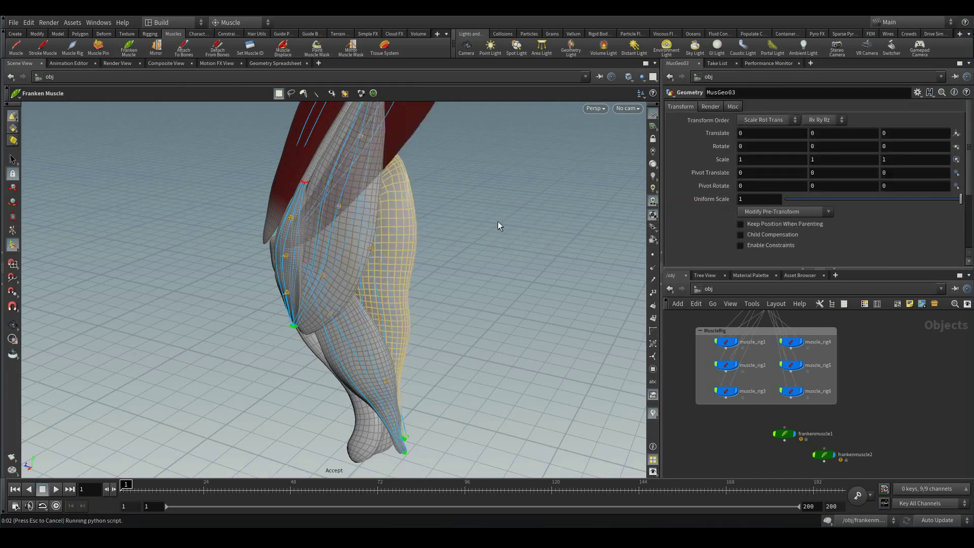
{"action": "right_click", "coordinate": [460, 337]}
{"action": "left_click", "coordinate": [487, 351]}
{"action": "right_click", "coordinate": [557, 300]}
{"action": "left_click", "coordinate": [553, 301]}
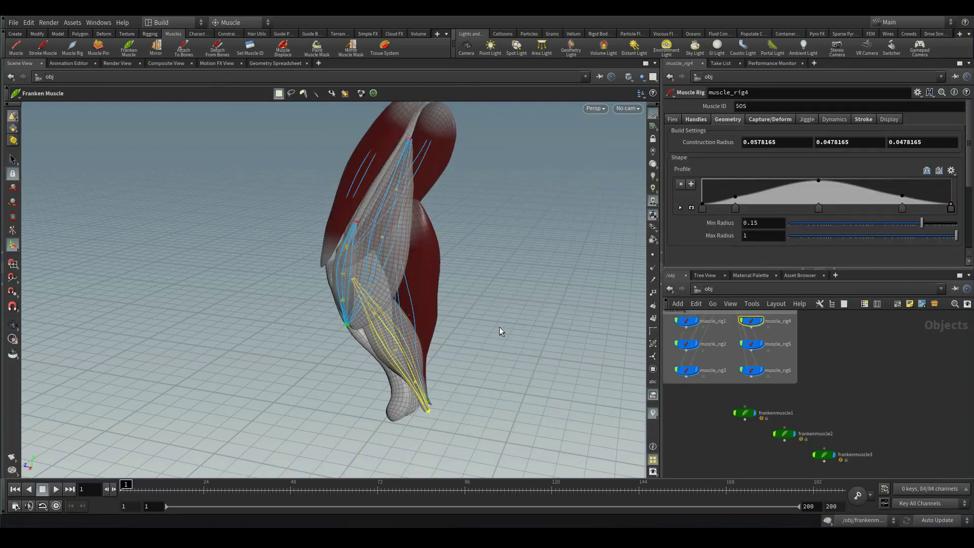
- Build the remaining Franken Muscles through frankenmuscle6 and move frankenmuscle3 toward frankenmuscle2
{"action": "left_click", "coordinate": [129, 50]}
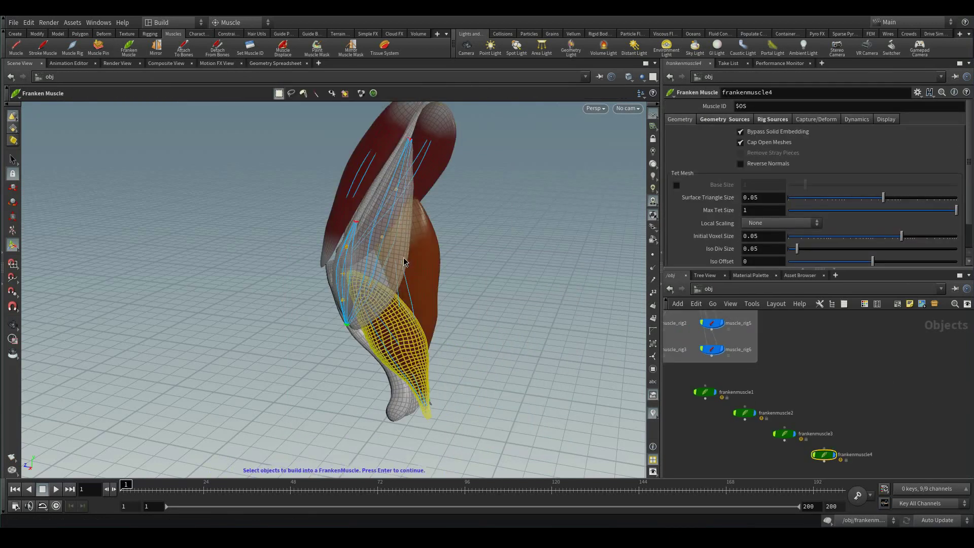
{"action": "left_click_drag", "start_coordinate": [426, 289], "coordinate": [397, 262], "text": "alt"}
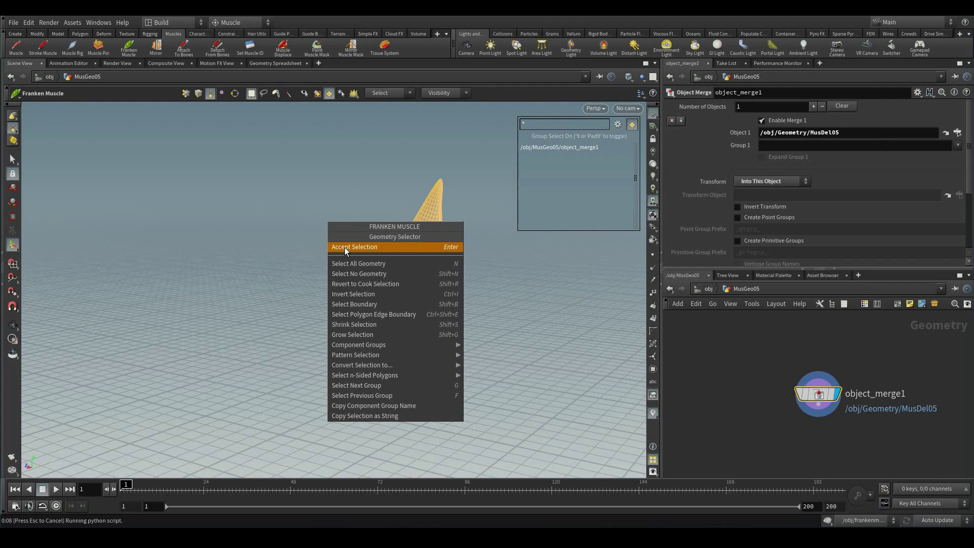
{"action": "key", "text": "Return"}
{"action": "left_click_drag", "start_coordinate": [206, 222], "coordinate": [428, 277], "text": "alt"}
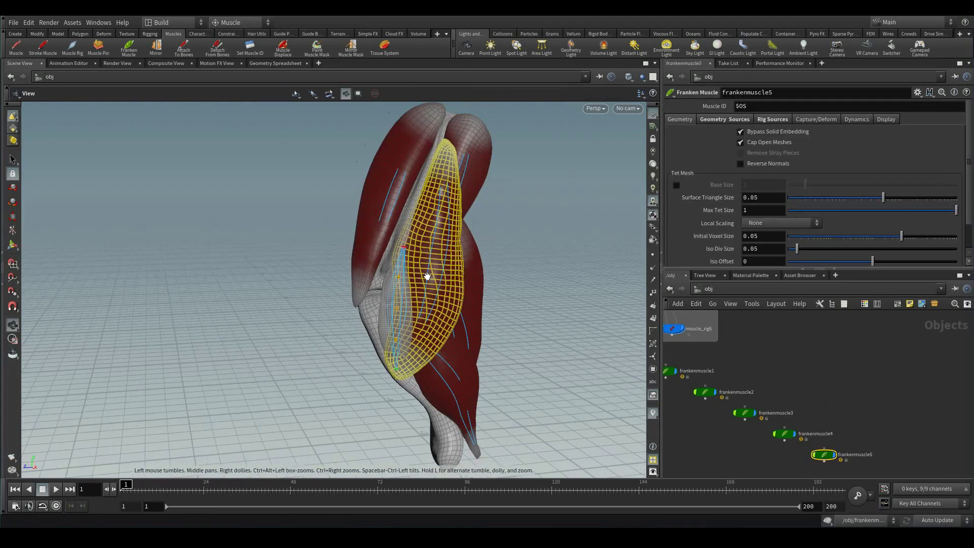
{"action": "scroll", "coordinate": [428, 276], "scroll_direction": "up", "scroll_amount": 3}
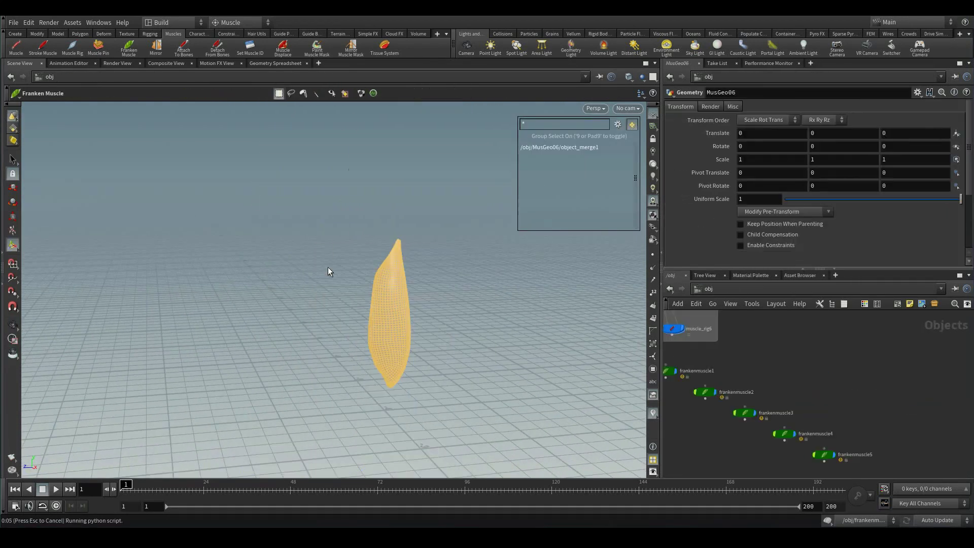
{"action": "left_click", "coordinate": [289, 294]}
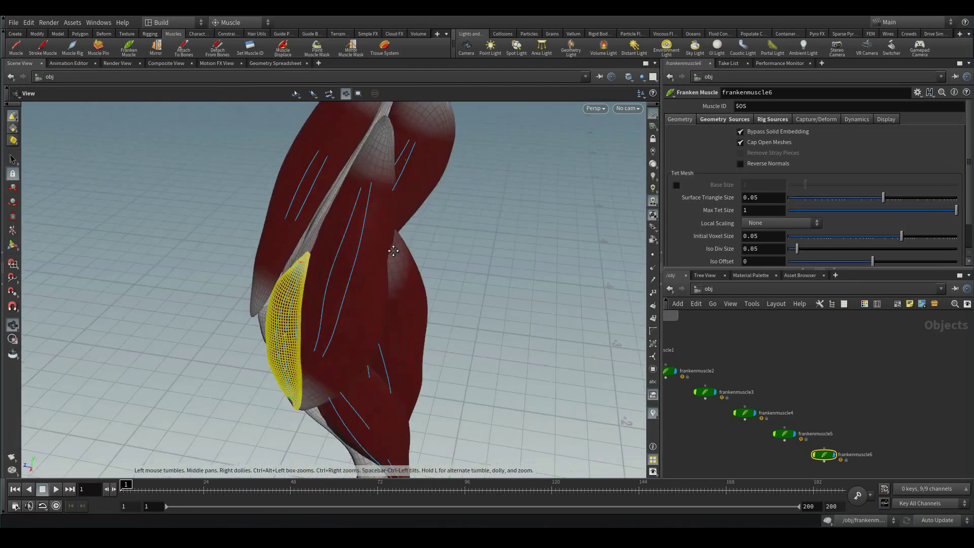
{"action": "scroll", "coordinate": [898, 389], "scroll_direction": "down", "scroll_amount": 2}
{"action": "left_click_drag", "start_coordinate": [869, 408], "coordinate": [754, 415]}
- Arrange the six frankenmuscle nodes into two columns of three
{"action": "left_click", "coordinate": [754, 394], "text": "shift"}
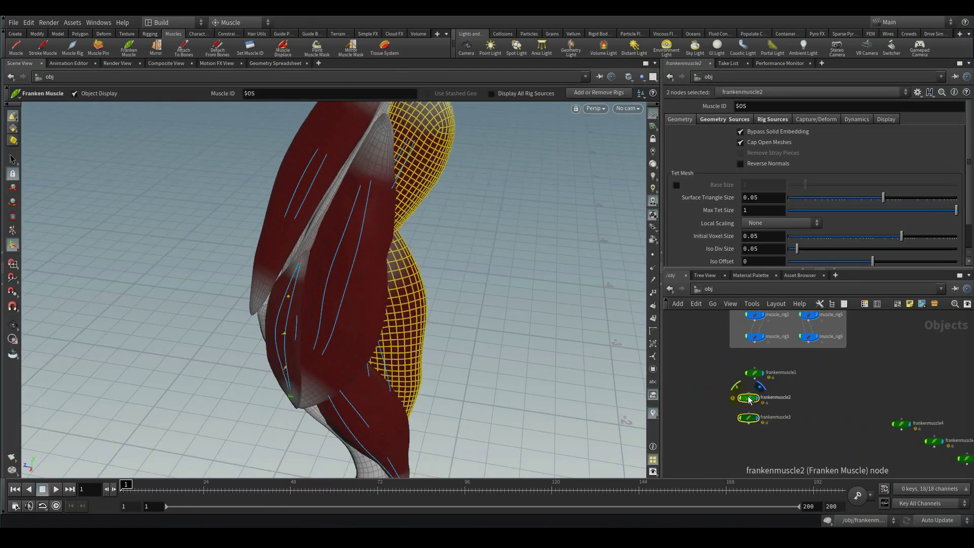
{"action": "left_click_drag", "start_coordinate": [892, 423], "coordinate": [822, 372]}
{"action": "left_click_drag", "start_coordinate": [929, 440], "coordinate": [822, 395]}
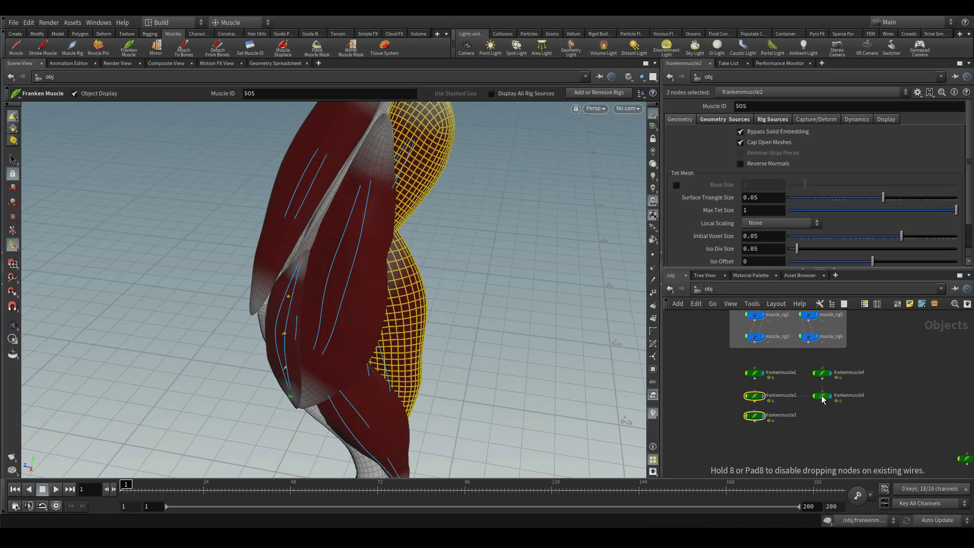
{"action": "left_click_drag", "start_coordinate": [966, 457], "coordinate": [820, 421]}
- Enclose frankenmuscle1–6 in a network box titled FrankenMuscle and restore the split layout
{"action": "key", "text": "ctrl+b"}
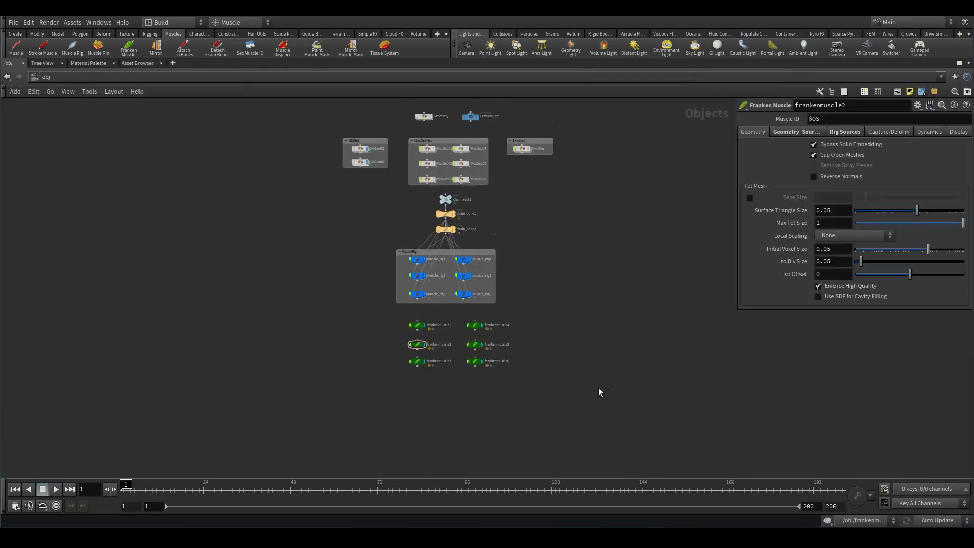
{"action": "key", "text": "h"}
{"action": "left_click_drag", "start_coordinate": [332, 299], "coordinate": [426, 411]}
{"action": "key", "text": "shift+o"}
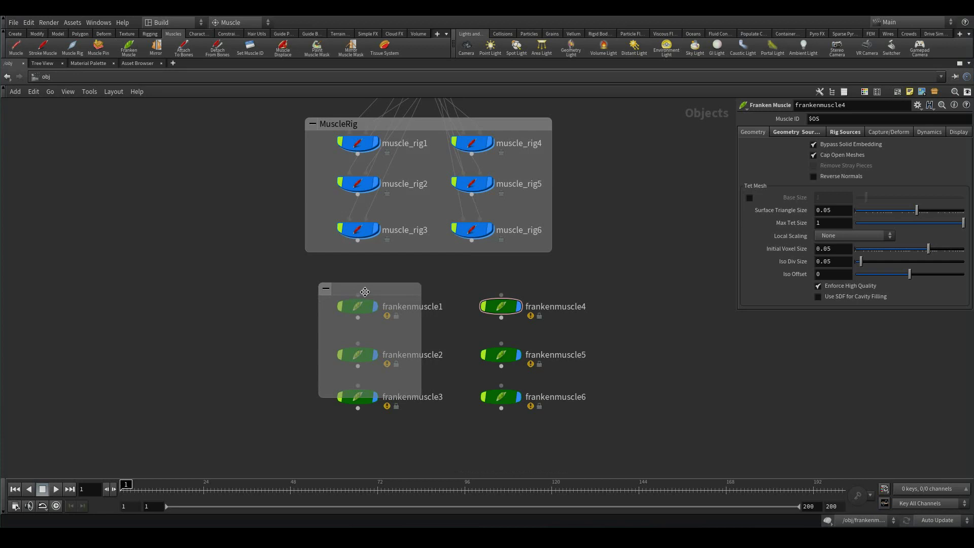
{"action": "type", "text": "FrankenMuscl"}
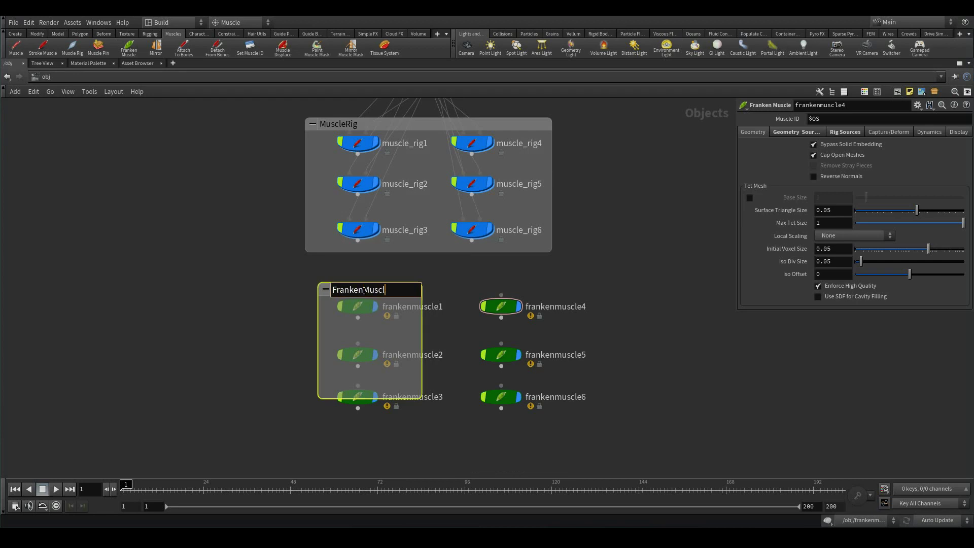
{"action": "type", "text": "e"}
{"action": "key", "text": "Return"}
{"action": "left_click_drag", "start_coordinate": [450, 358], "coordinate": [328, 309]}
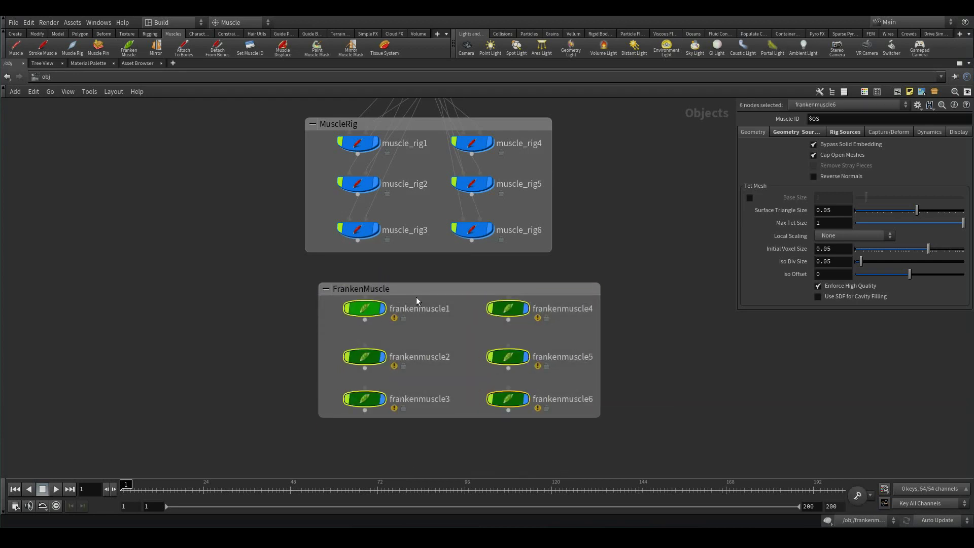
{"action": "key", "text": "ctrl+b"}
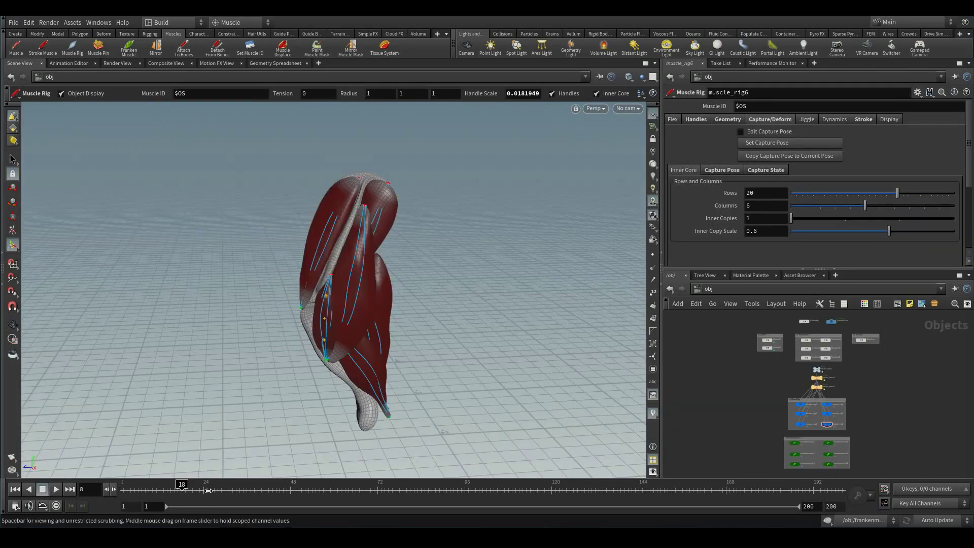
- Scrub the timeline to about frame 98 to watch the red muscles bend with the leg
{"action": "left_click_drag", "start_coordinate": [207, 490], "coordinate": [494, 490]}
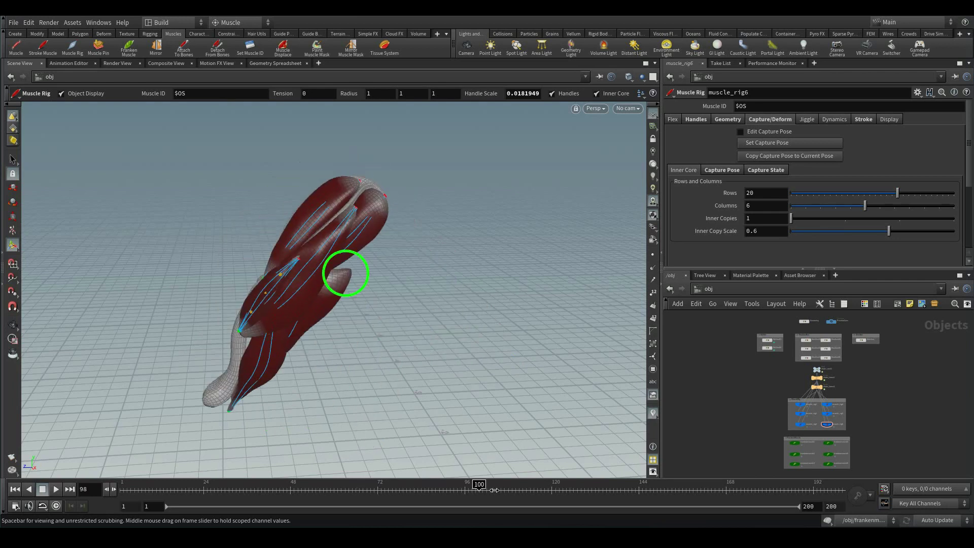